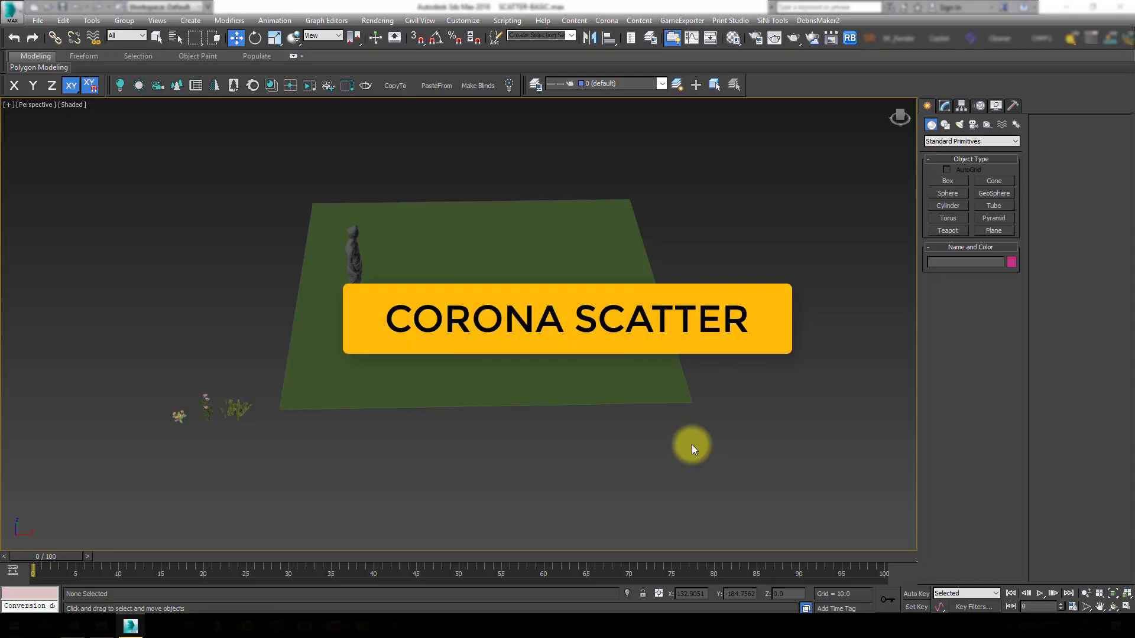
Select the Ground plane and the GRASS model, framing the grass in view
{"action": "left_click", "coordinate": [532, 278]}
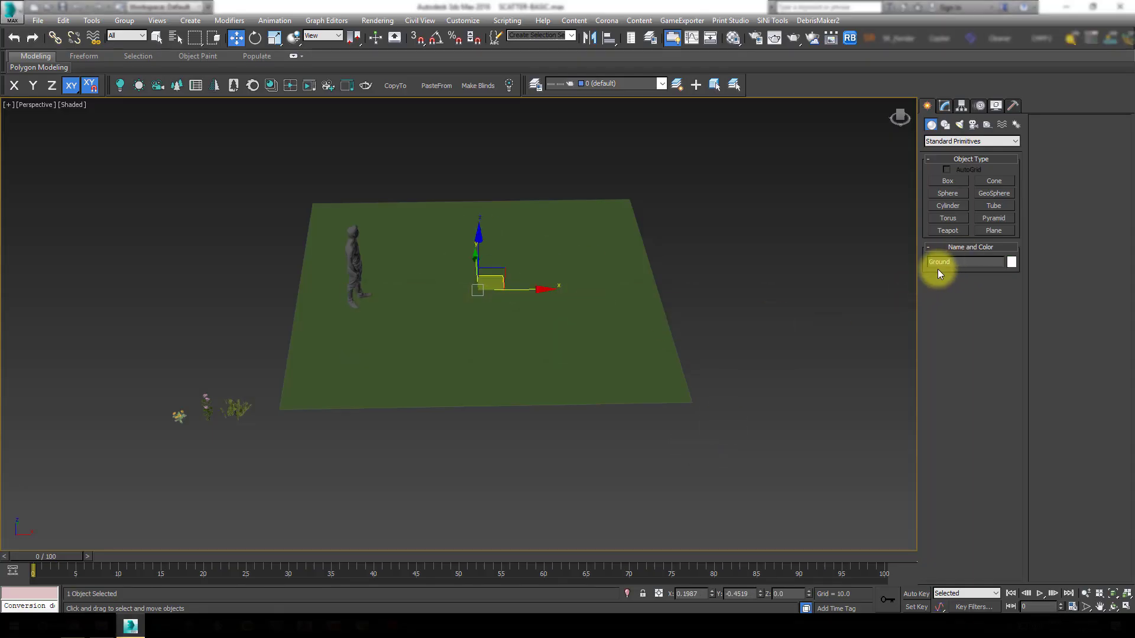
{"action": "left_click", "coordinate": [234, 406]}
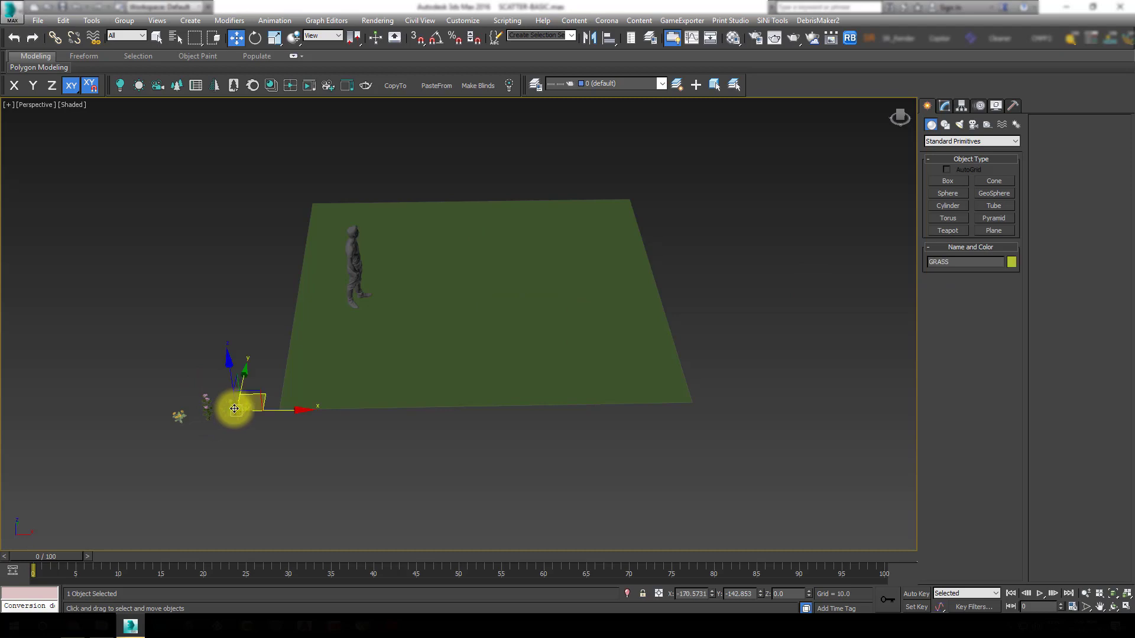
{"action": "key", "text": "z"}
{"action": "scroll", "coordinate": [503, 372], "scroll_direction": "down", "scroll_amount": 3}
{"action": "middle_click_drag", "start_coordinate": [506, 377], "coordinate": [514, 377], "text": "alt"}
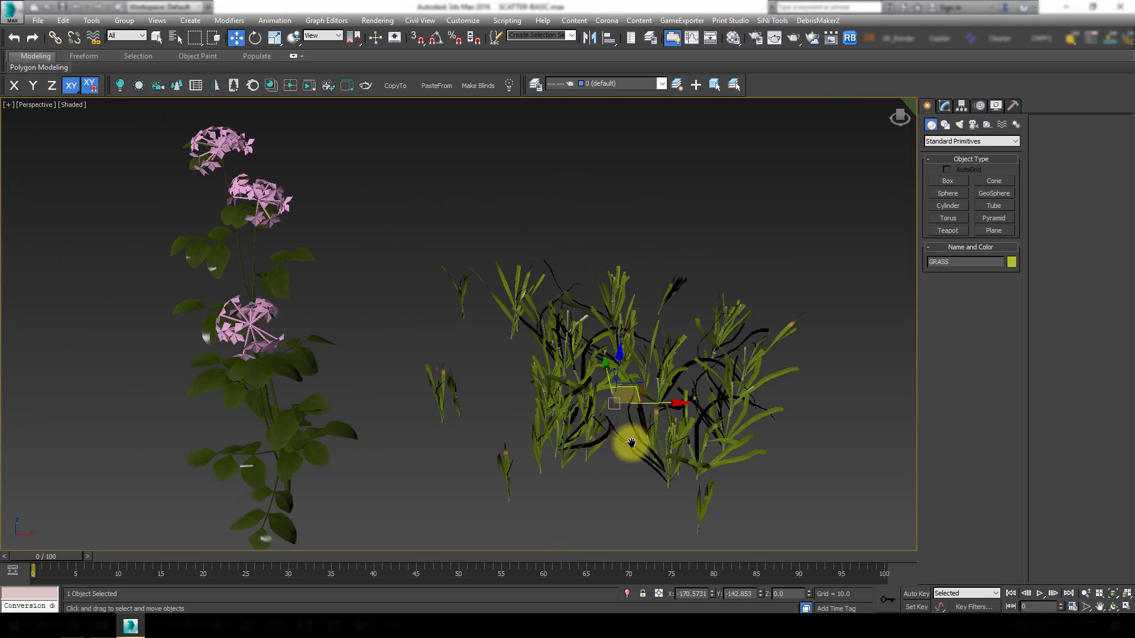
Inspect the Flowers Pink and Flowers Yellow models, then zoom back out over the ground
{"action": "left_click", "coordinate": [498, 354]}
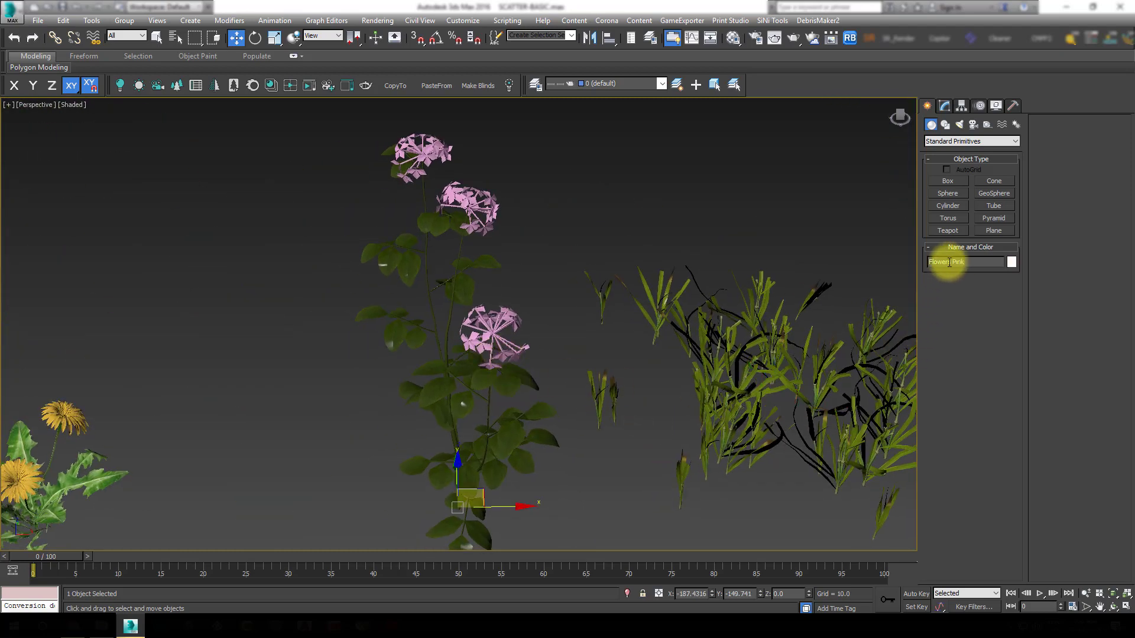
{"action": "middle_click_drag", "start_coordinate": [396, 414], "coordinate": [575, 340]}
{"action": "left_click", "coordinate": [242, 384]}
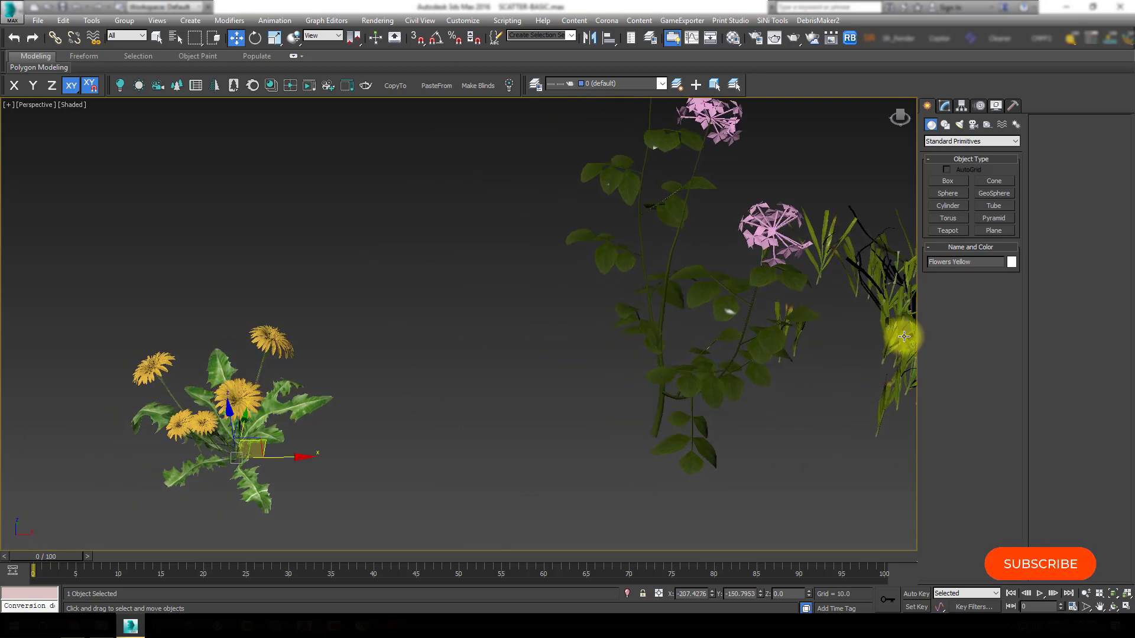
{"action": "scroll", "coordinate": [463, 426], "scroll_direction": "down", "scroll_amount": 3}
{"action": "scroll", "coordinate": [461, 424], "scroll_direction": "down", "scroll_amount": 3}
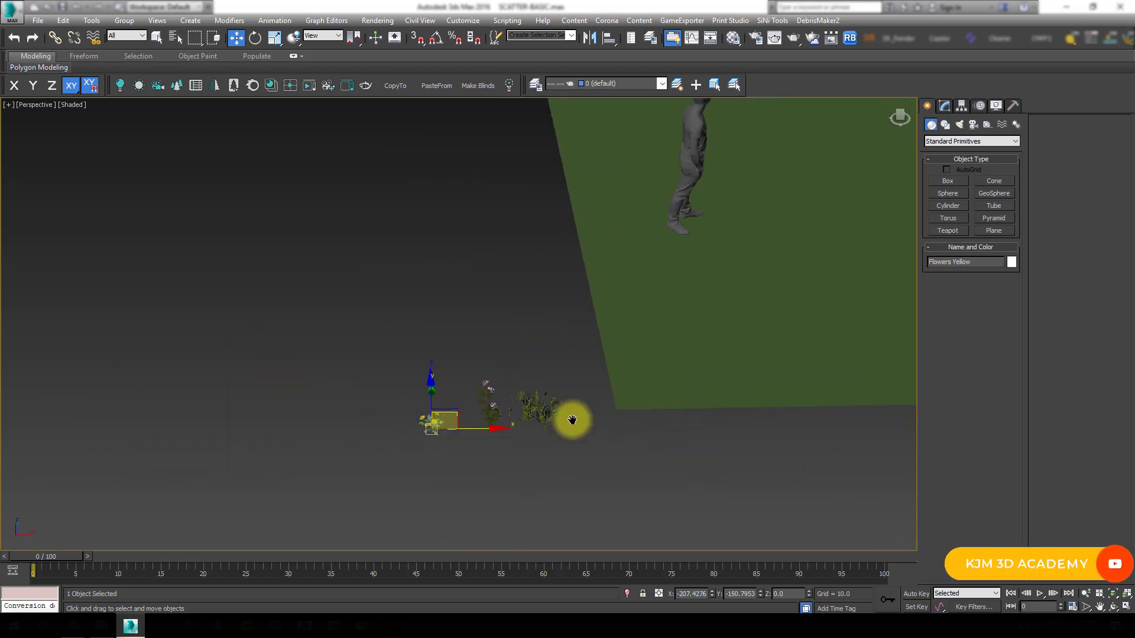
{"action": "middle_click_drag", "start_coordinate": [569, 418], "coordinate": [413, 325], "text": "alt"}
{"action": "scroll", "coordinate": [480, 367], "scroll_direction": "down", "scroll_amount": 2}
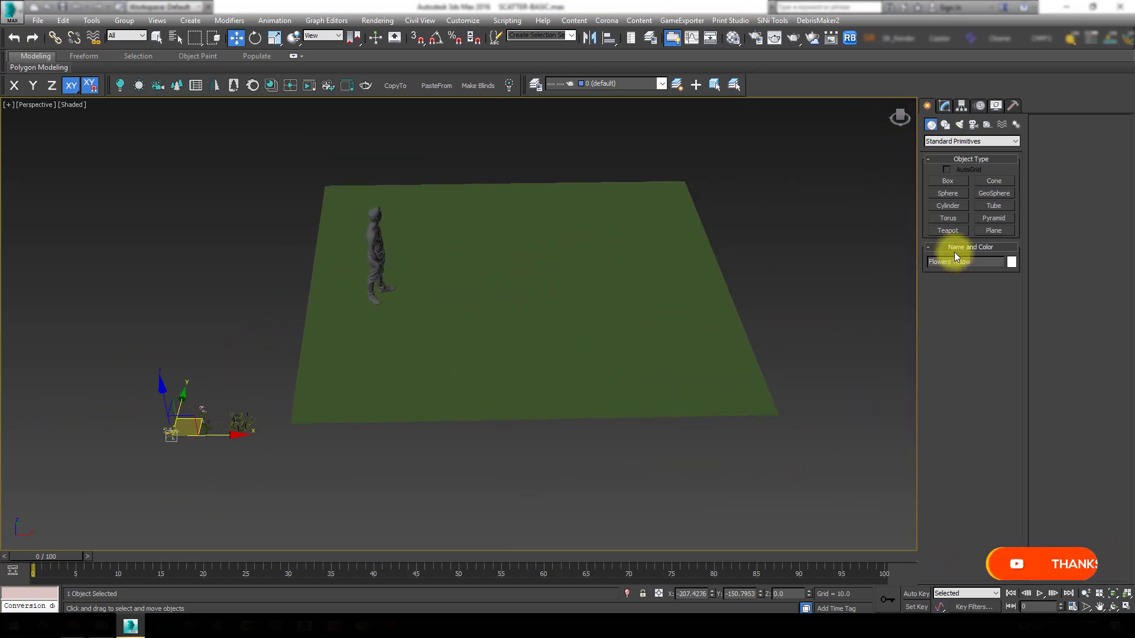
Create a Corona CScatter object in front of the ground plane and show its parameters
{"action": "left_click", "coordinate": [945, 141]}
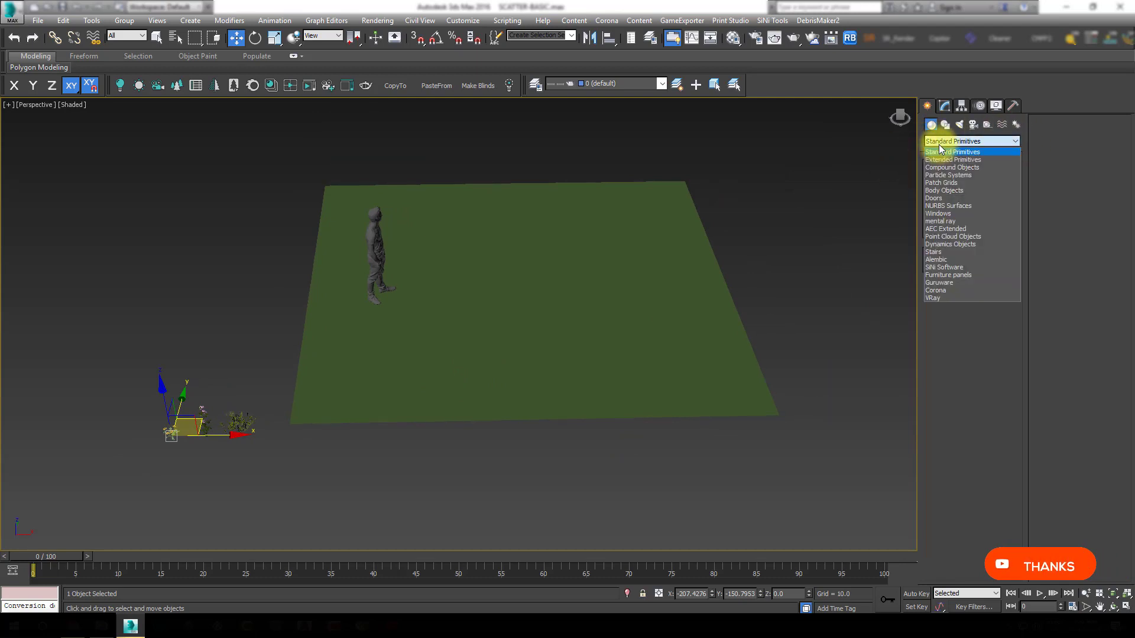
{"action": "left_click", "coordinate": [943, 290]}
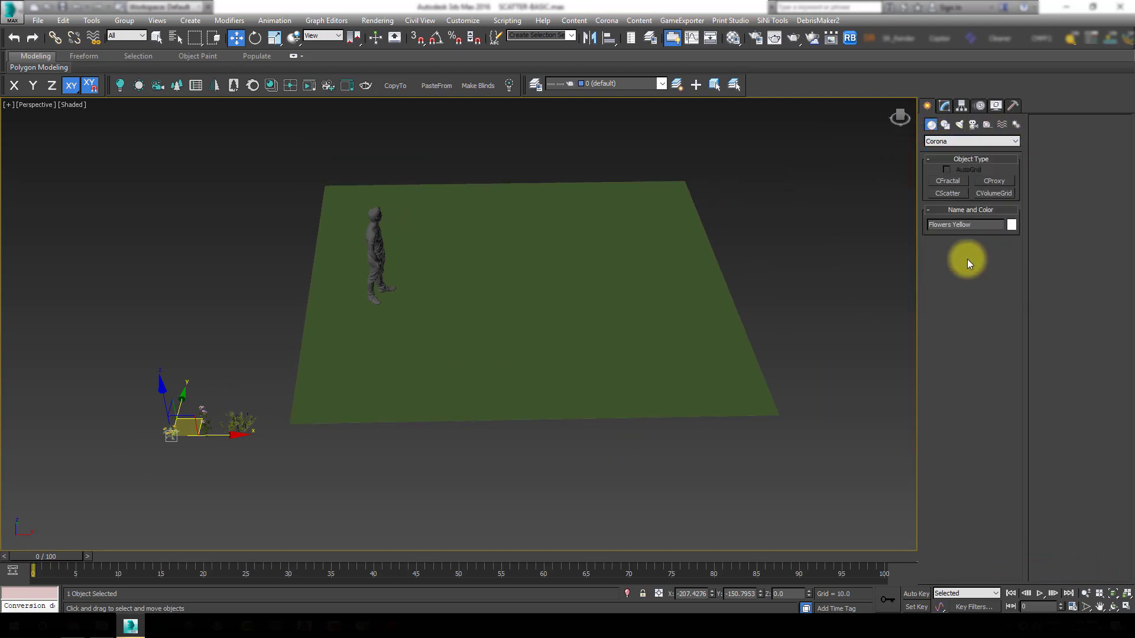
{"action": "left_click", "coordinate": [953, 197]}
{"action": "left_click", "coordinate": [322, 484]}
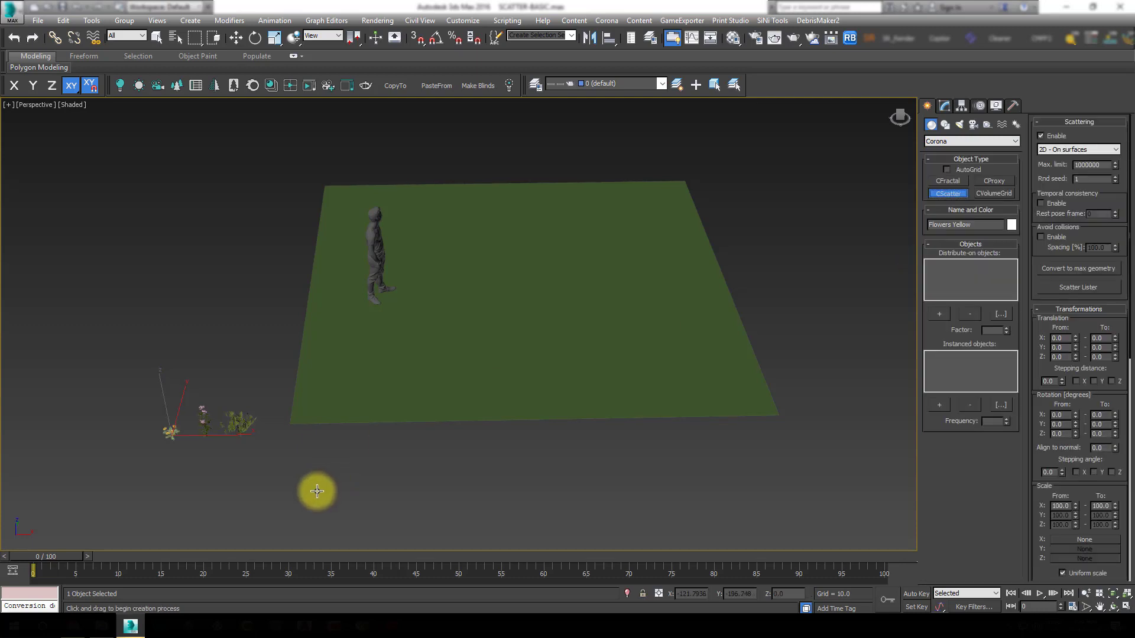
{"action": "left_click_drag", "start_coordinate": [333, 470], "coordinate": [341, 459]}
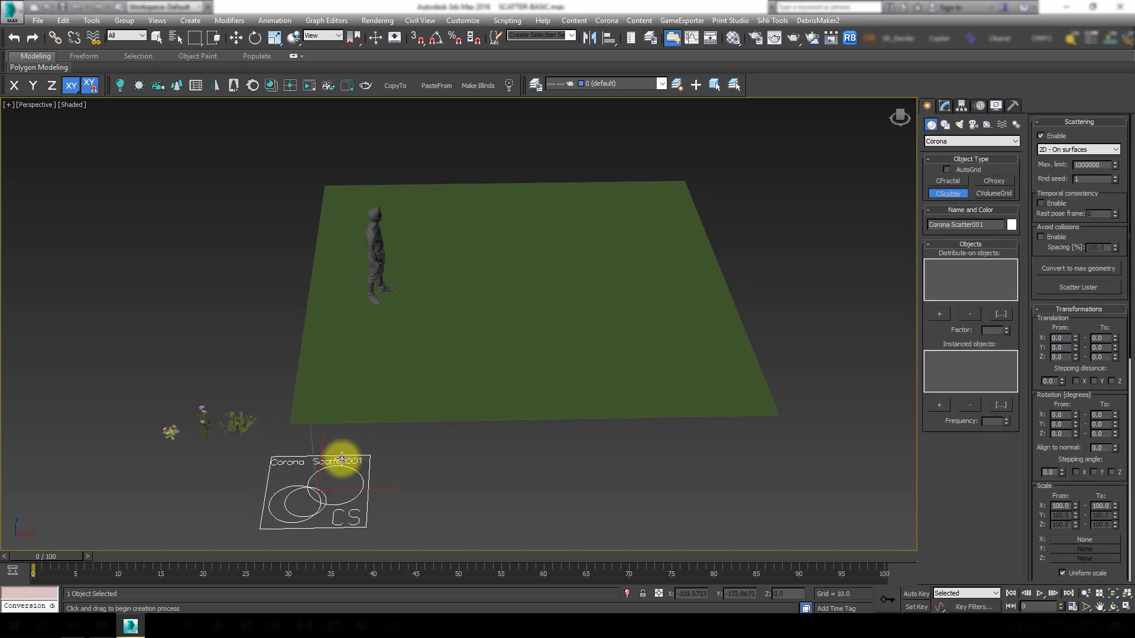
{"action": "right_click", "coordinate": [355, 455]}
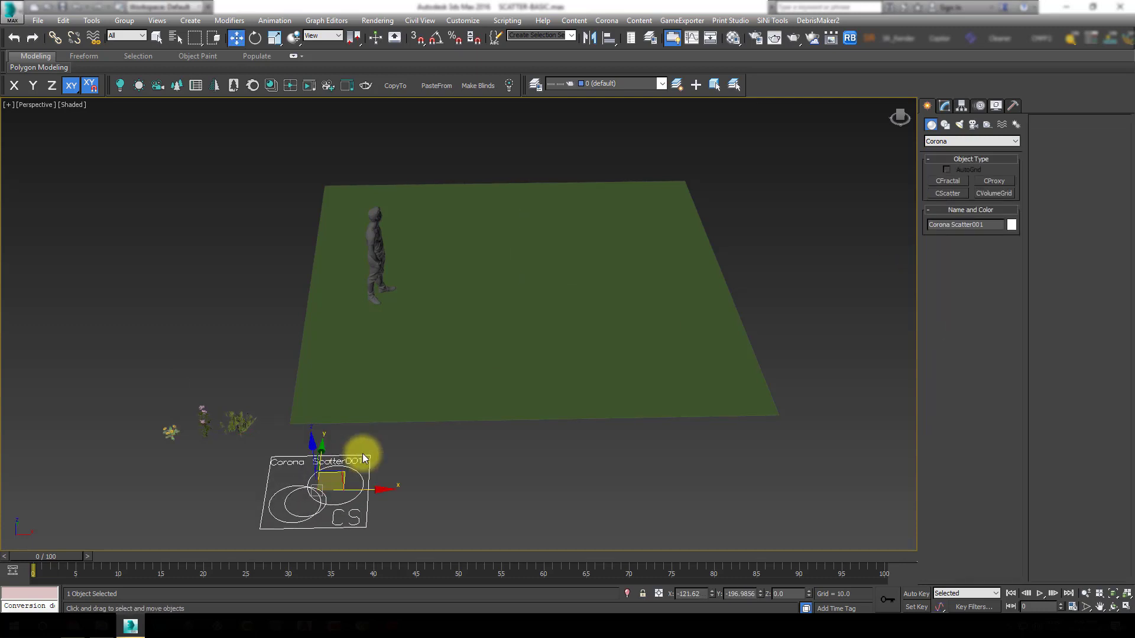
{"action": "left_click", "coordinate": [940, 110]}
Name the scatter GRASS, set its icon size to about 27.9, and nudge it up-right
{"action": "left_click", "coordinate": [988, 122]}
{"action": "type", "text": "GRASS"}
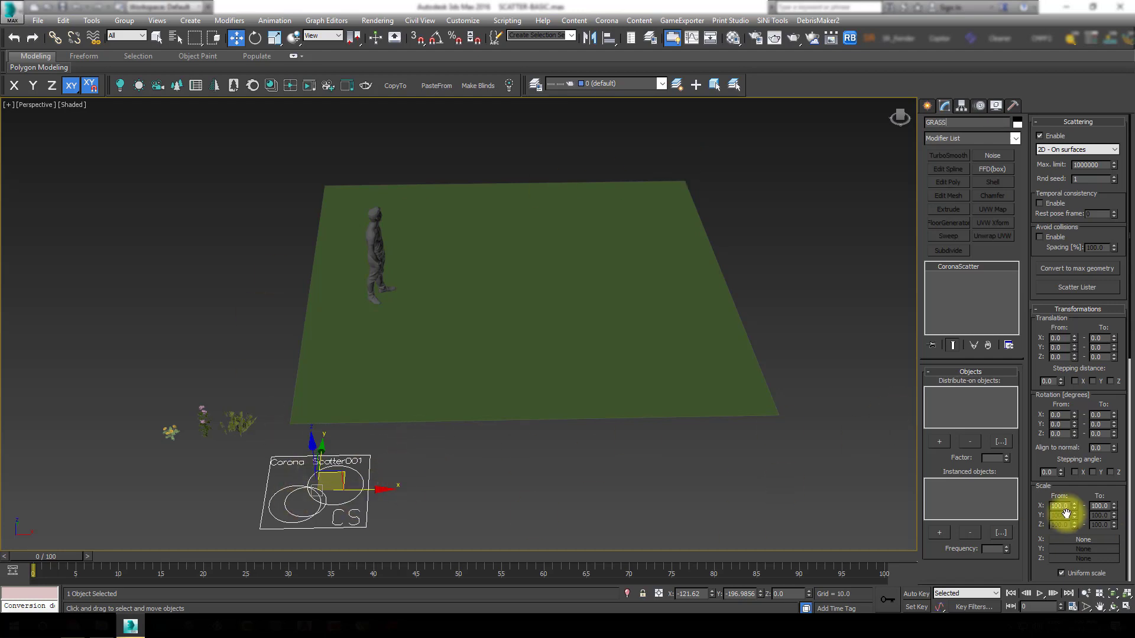
{"action": "left_click_drag", "start_coordinate": [1066, 513], "coordinate": [1066, 143]}
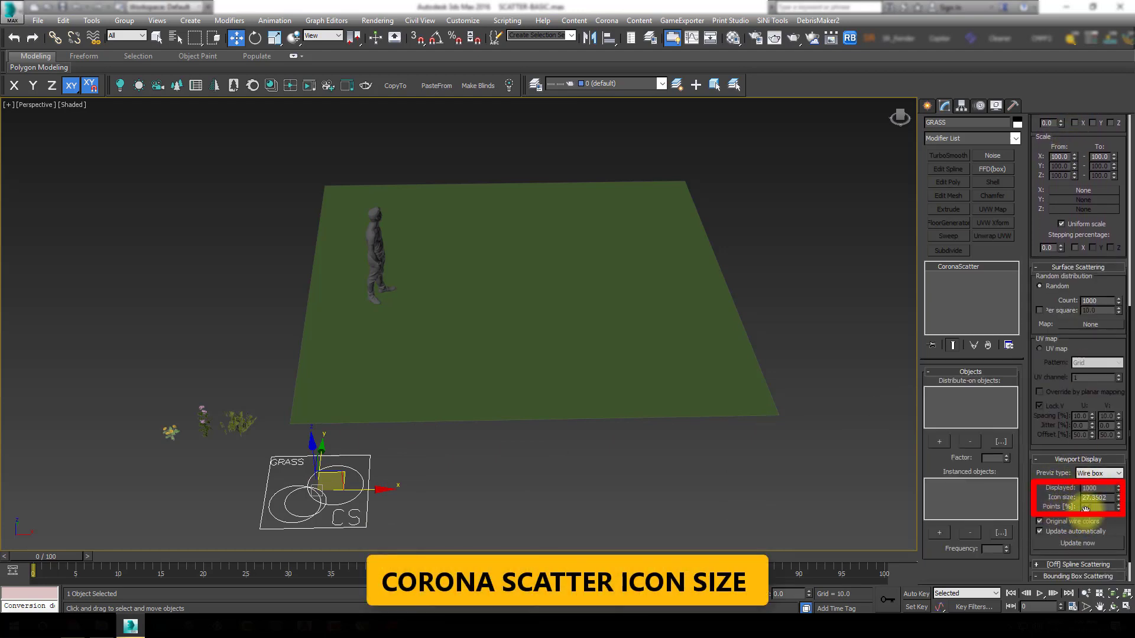
{"action": "mouse_move", "coordinate": [1118, 497]}
{"action": "left_mouse_down"}
{"action": "mouse_move", "coordinate": [1117, 435]}
{"action": "mouse_move", "coordinate": [1118, 497]}
{"action": "mouse_move", "coordinate": [1118, 481]}
{"action": "left_mouse_up"}
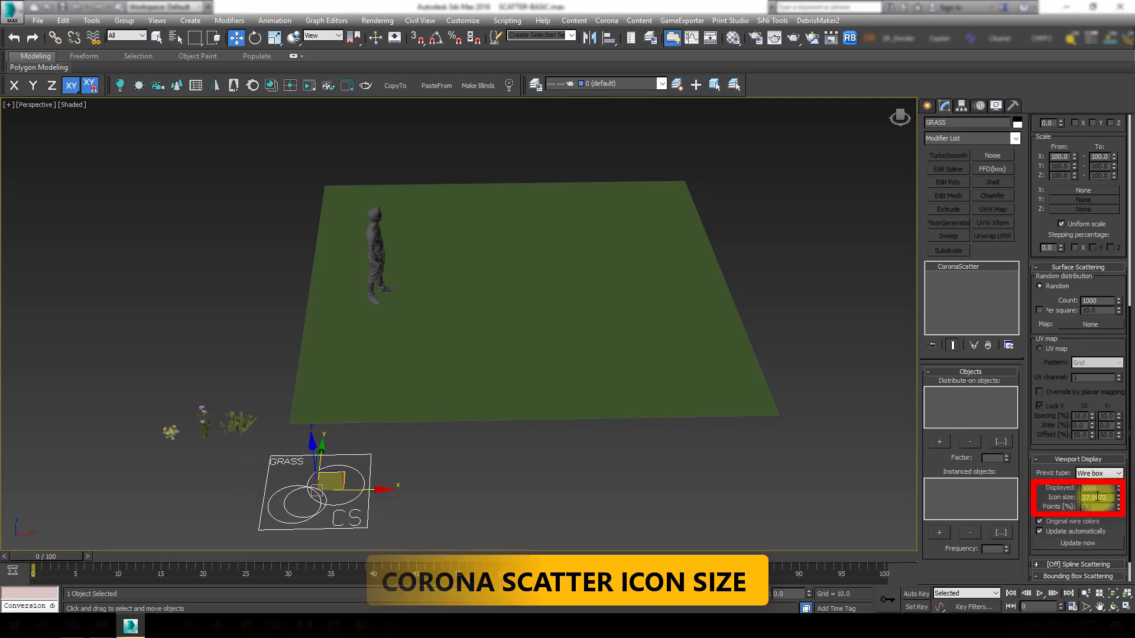
{"action": "left_click_drag", "start_coordinate": [346, 472], "coordinate": [358, 461]}
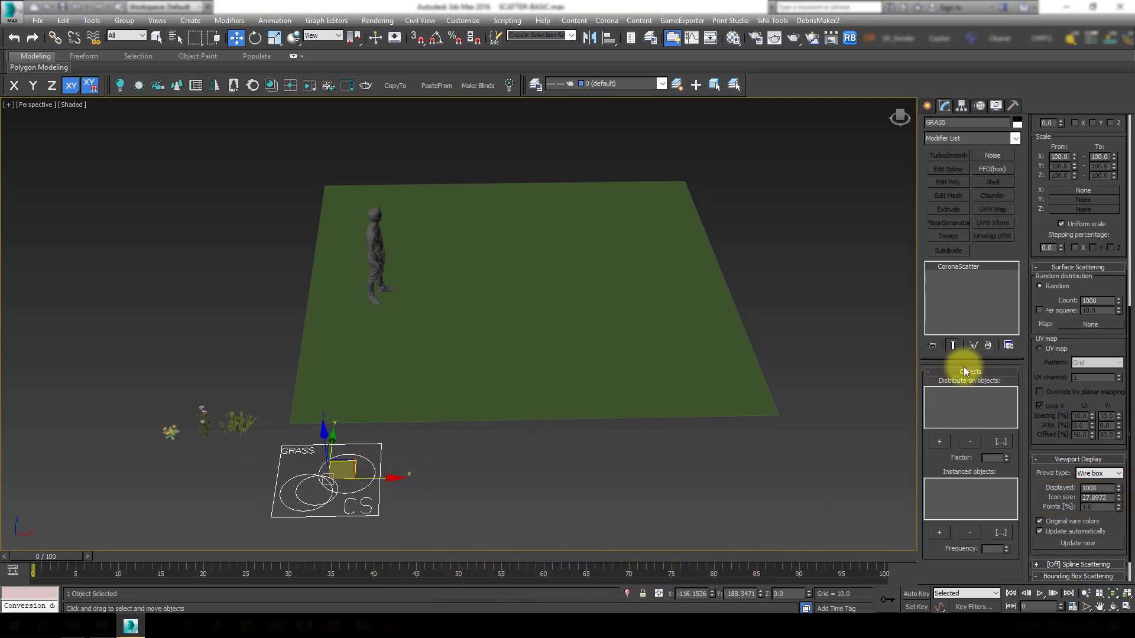
Make Ground the scatter's distribution surface and the grass model its instanced object
{"action": "left_click", "coordinate": [938, 441]}
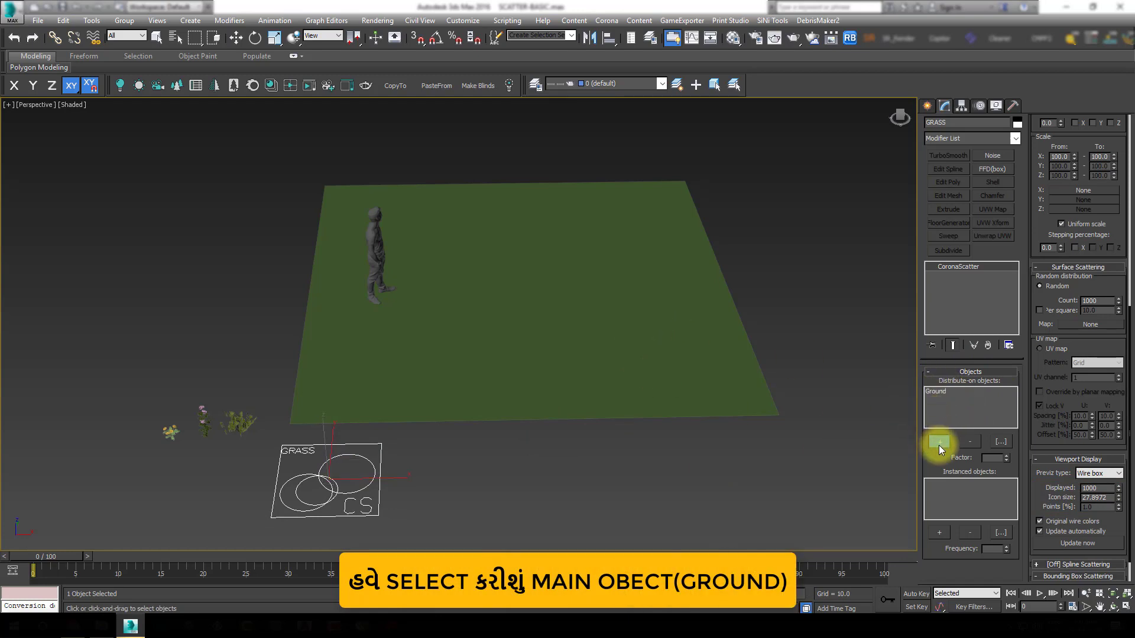
{"action": "right_click", "coordinate": [832, 377]}
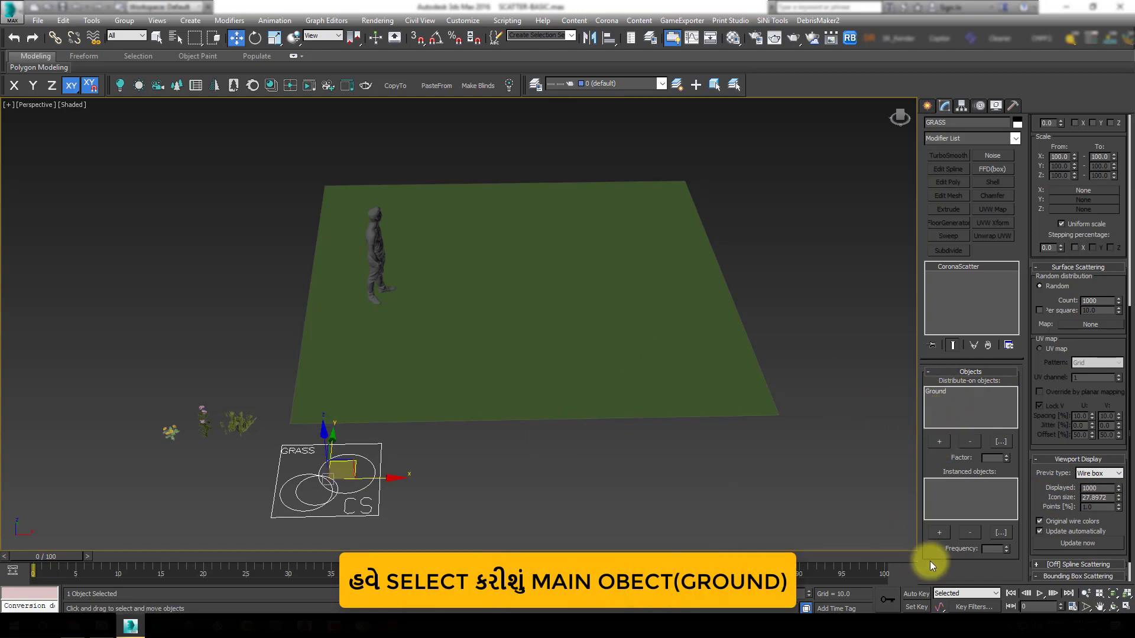
{"action": "left_click", "coordinate": [942, 533]}
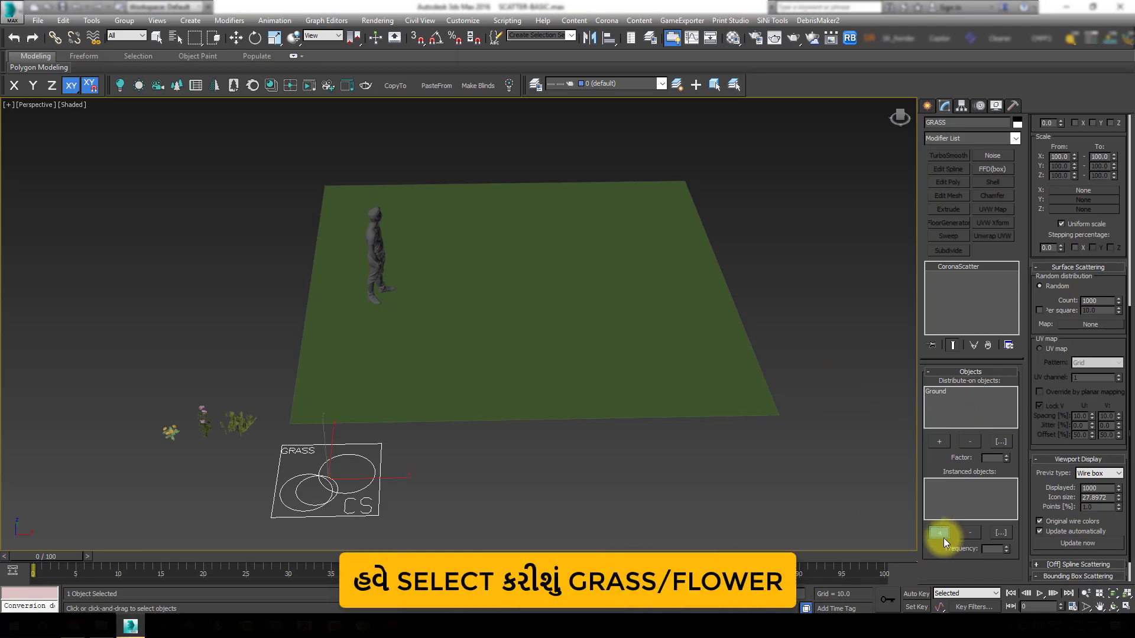
{"action": "left_click", "coordinate": [240, 424]}
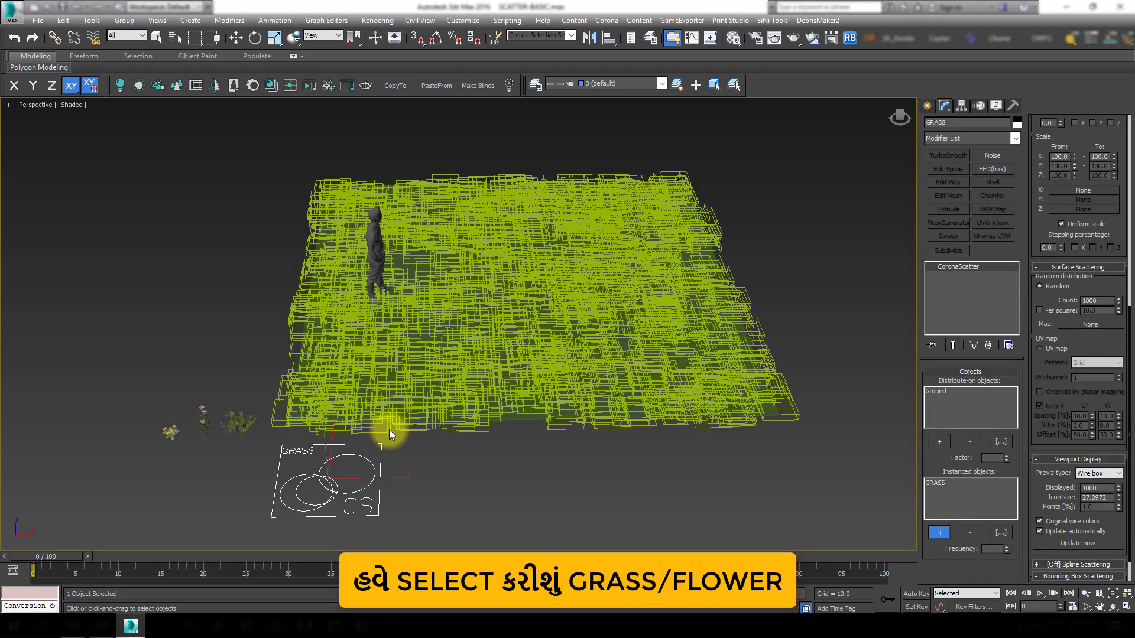
{"action": "right_click", "coordinate": [449, 462]}
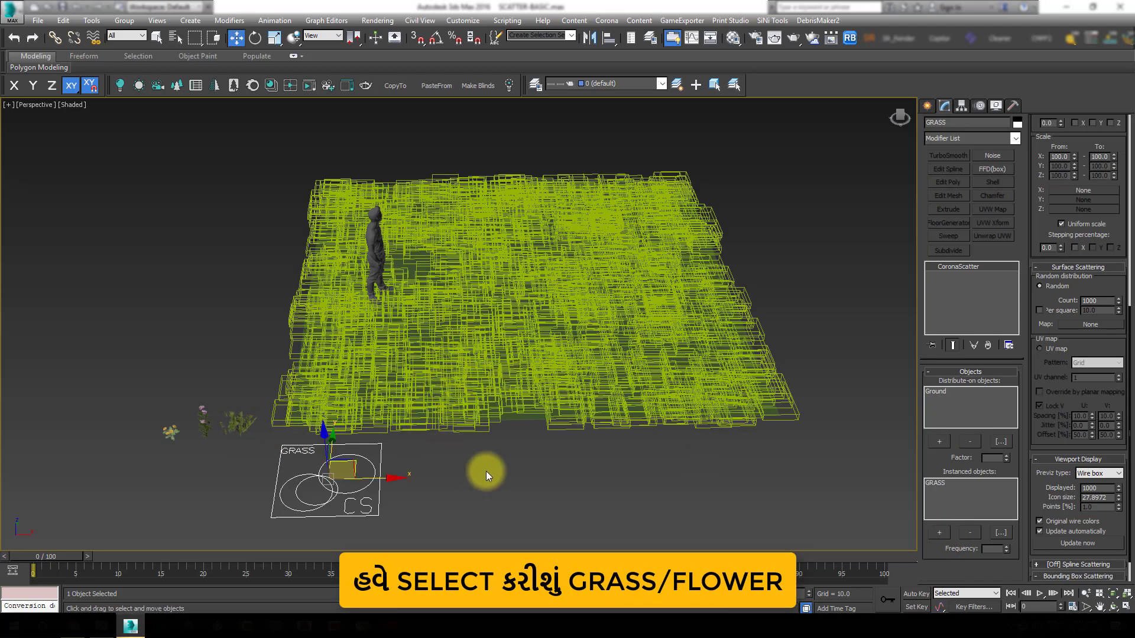
Start a Corona interactive render and zoom the viewport in on the grass beside the figure
{"action": "left_click", "coordinate": [308, 87]}
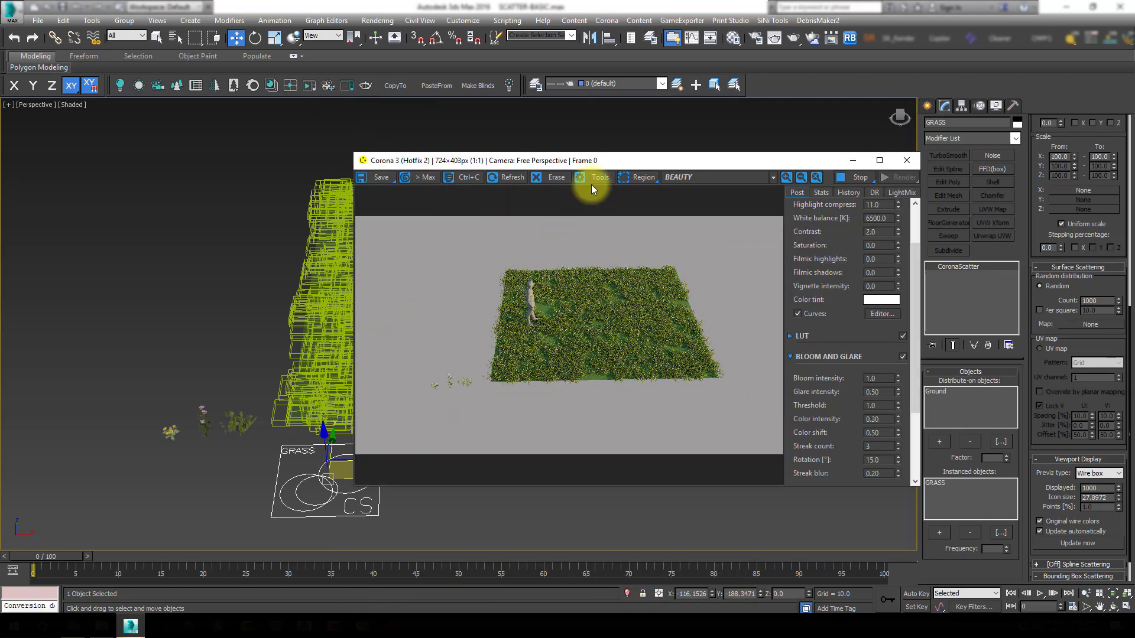
{"action": "left_click_drag", "start_coordinate": [605, 160], "coordinate": [713, 142]}
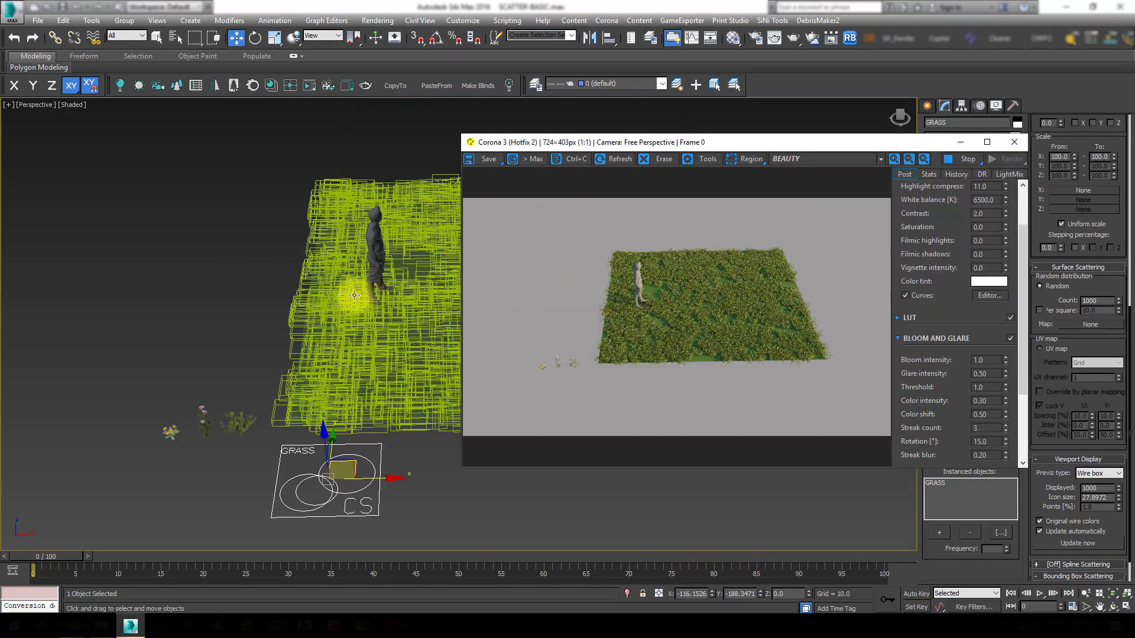
{"action": "middle_click_drag", "start_coordinate": [349, 295], "coordinate": [303, 291]}
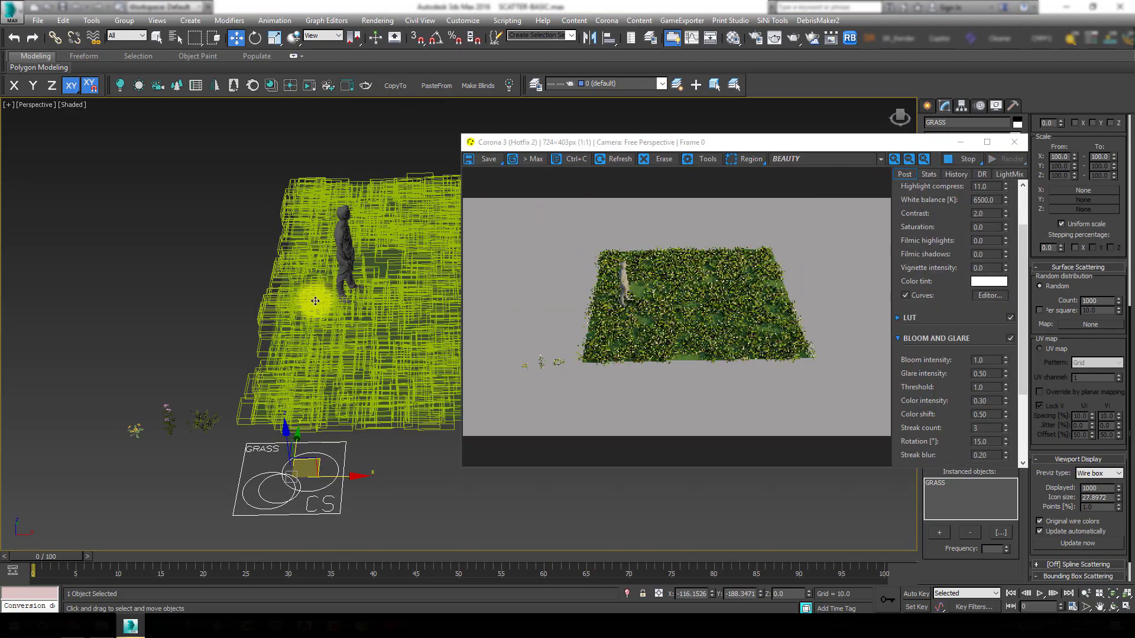
{"action": "scroll", "coordinate": [313, 298], "scroll_direction": "up", "scroll_amount": 4}
{"action": "scroll", "coordinate": [338, 306], "scroll_direction": "up", "scroll_amount": 1}
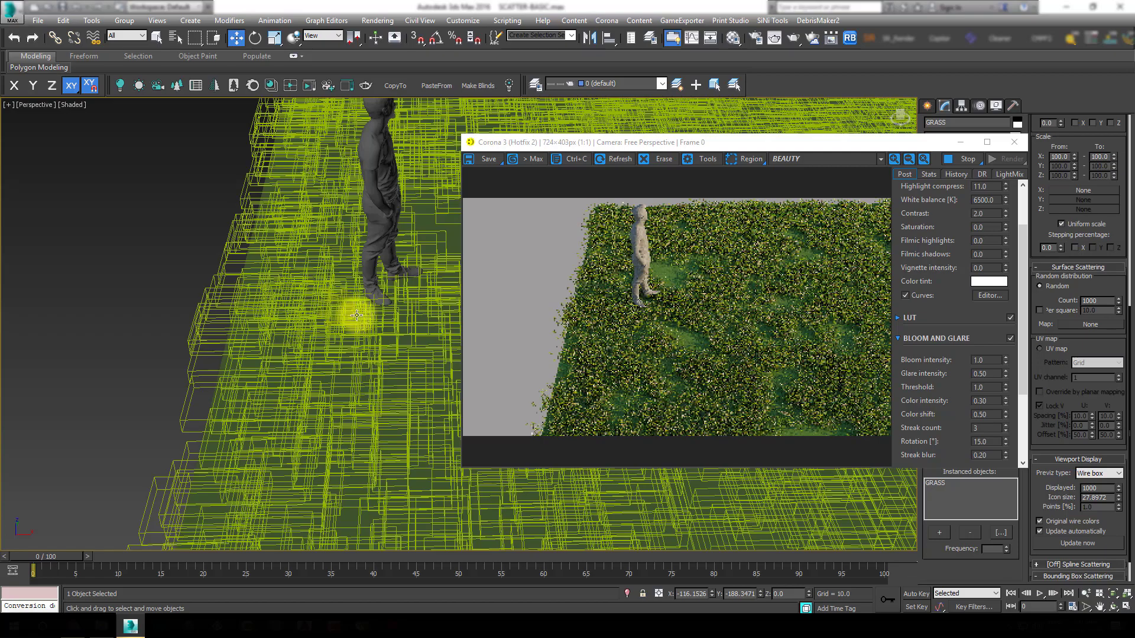
{"action": "middle_click_drag", "start_coordinate": [346, 322], "coordinate": [278, 331]}
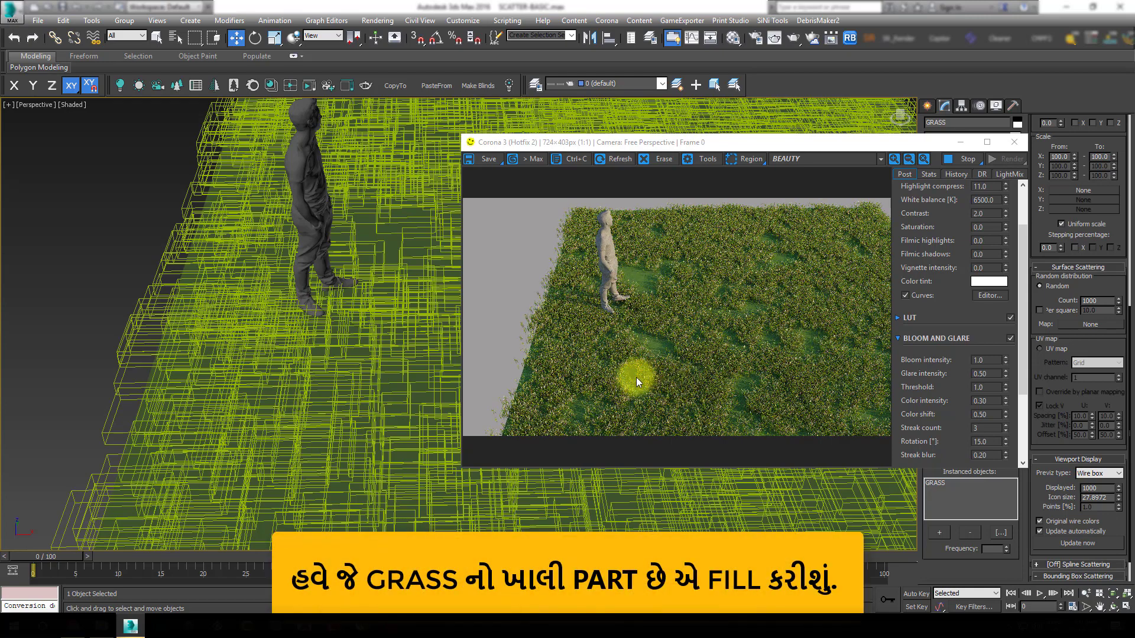
Set the GRASS scatter Count to 10000 instances
{"action": "left_click_drag", "start_coordinate": [821, 145], "coordinate": [718, 151]}
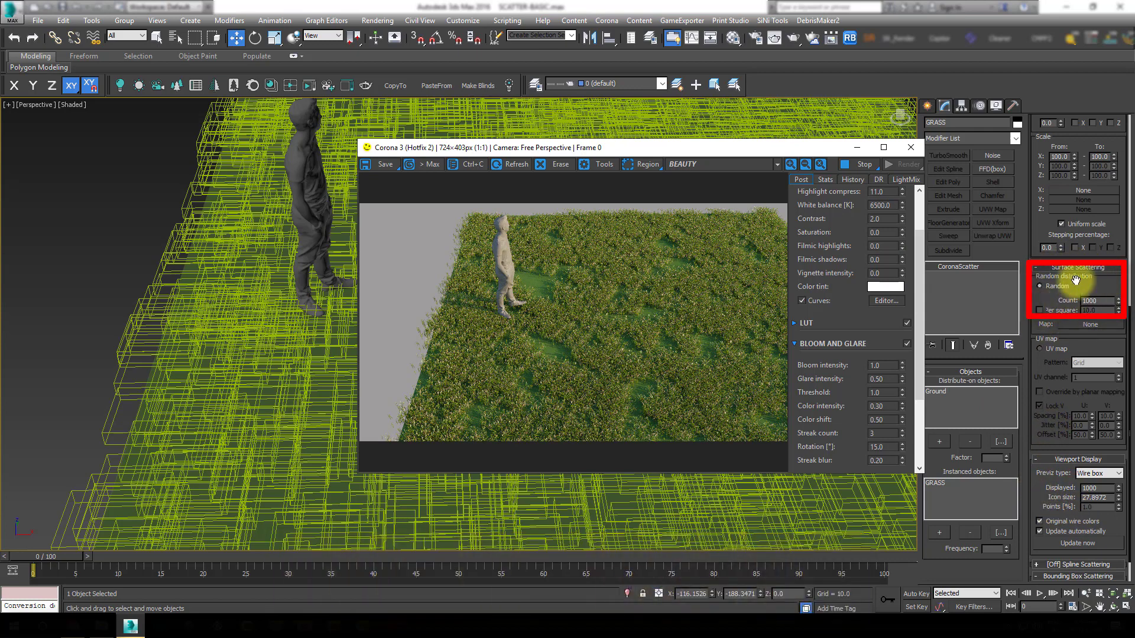
{"action": "left_click", "coordinate": [1109, 301]}
{"action": "type", "text": "0"}
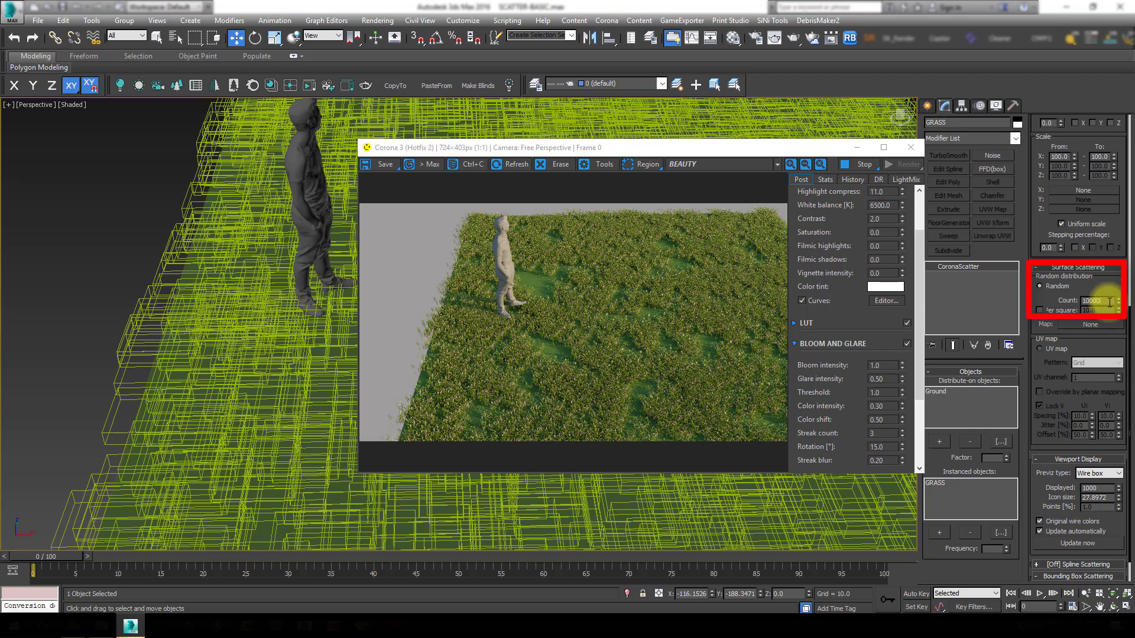
{"action": "key", "text": "Return"}
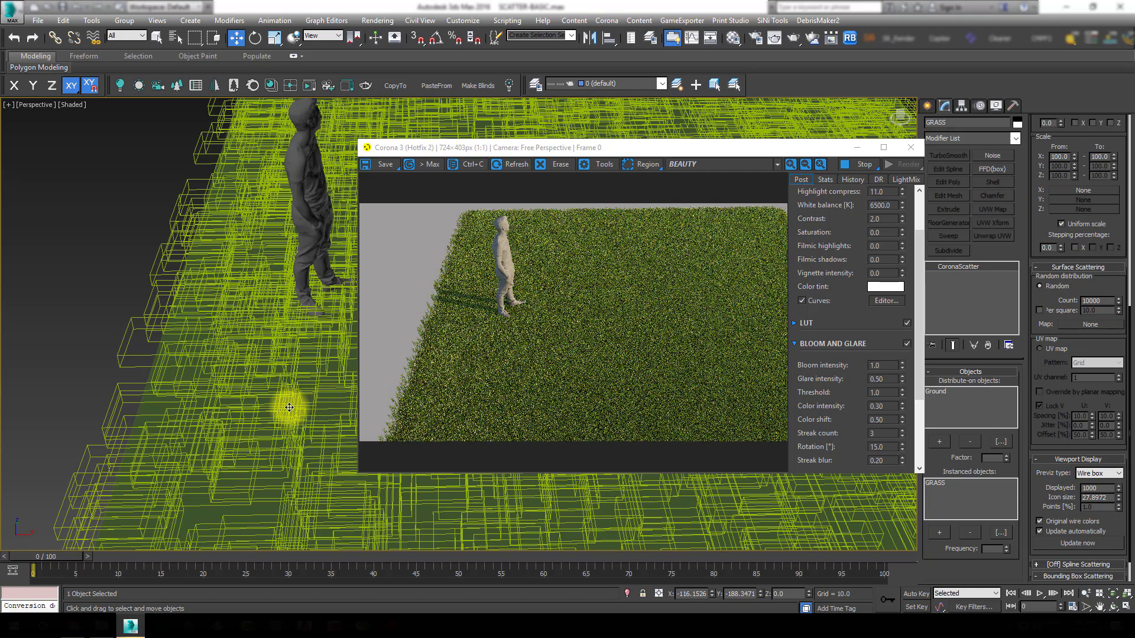
Bring the Perspective view down to ground level beside the figure and show the safe frame
{"action": "scroll", "coordinate": [289, 407], "scroll_direction": "down", "scroll_amount": 5}
{"action": "scroll", "coordinate": [317, 467], "scroll_direction": "down", "scroll_amount": 2}
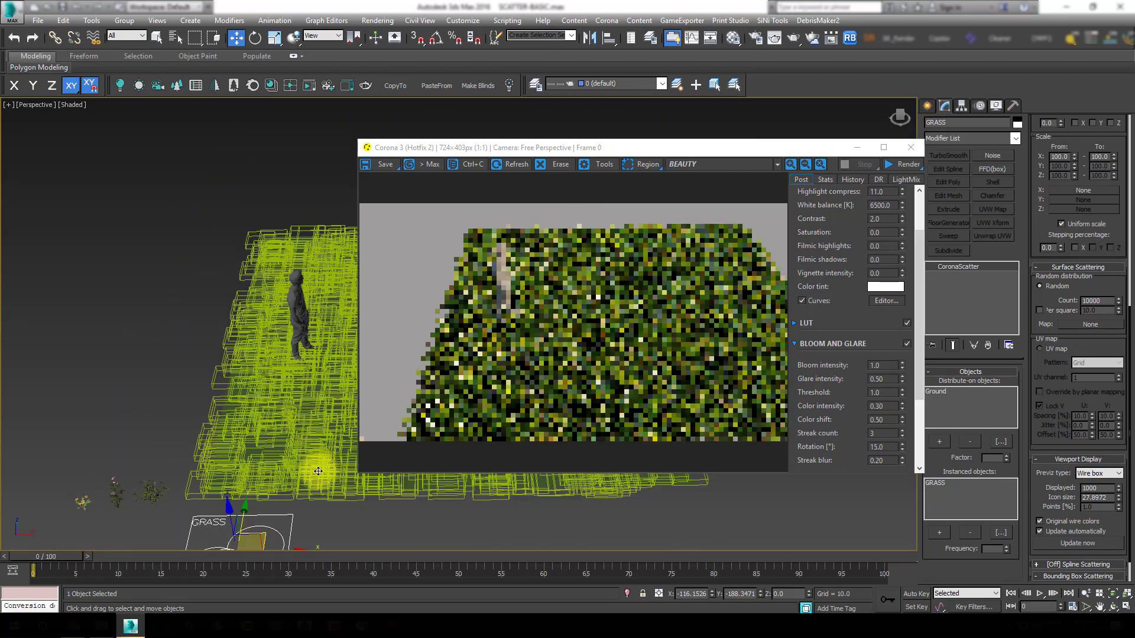
{"action": "scroll", "coordinate": [317, 458], "scroll_direction": "down", "scroll_amount": 2}
{"action": "scroll", "coordinate": [320, 446], "scroll_direction": "down", "scroll_amount": 2}
{"action": "scroll", "coordinate": [320, 447], "scroll_direction": "down", "scroll_amount": 2}
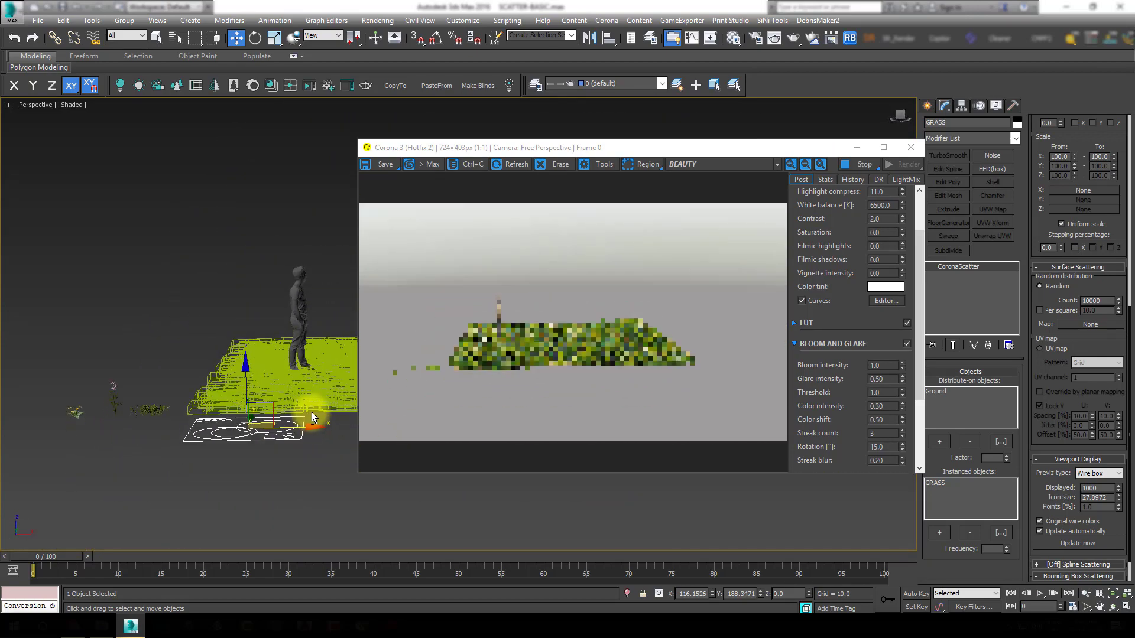
{"action": "scroll", "coordinate": [291, 463], "scroll_direction": "up", "scroll_amount": 6}
{"action": "scroll", "coordinate": [289, 461], "scroll_direction": "up", "scroll_amount": 3}
{"action": "scroll", "coordinate": [289, 461], "scroll_direction": "up", "scroll_amount": 2}
{"action": "scroll", "coordinate": [293, 451], "scroll_direction": "up", "scroll_amount": 2}
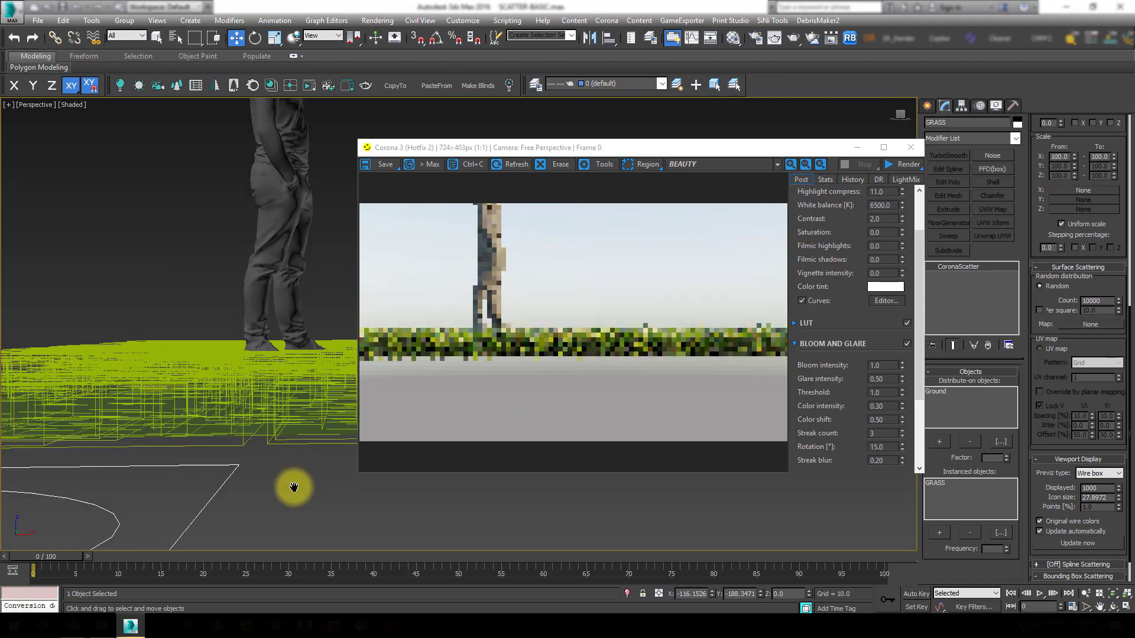
{"action": "scroll", "coordinate": [294, 484], "scroll_direction": "up", "scroll_amount": 2}
{"action": "scroll", "coordinate": [273, 522], "scroll_direction": "up", "scroll_amount": 2}
{"action": "key", "text": "shift+f"}
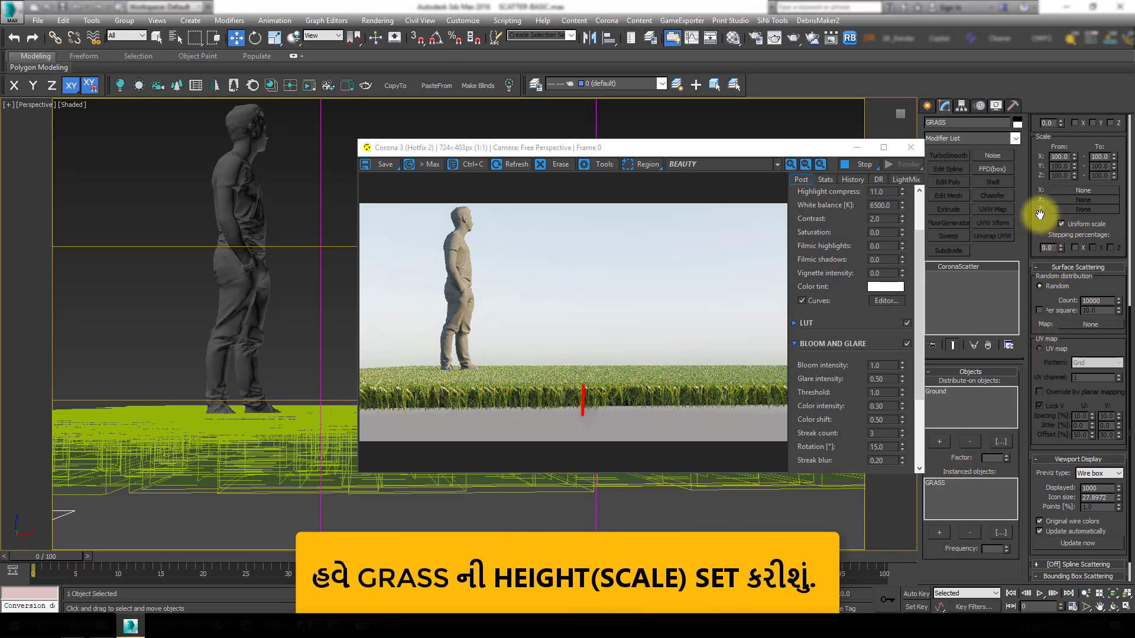
Try grass scale ranges of 50–60, then 20–30, in the Transformations Scale fields
{"action": "left_click_drag", "start_coordinate": [1038, 215], "coordinate": [1040, 362]}
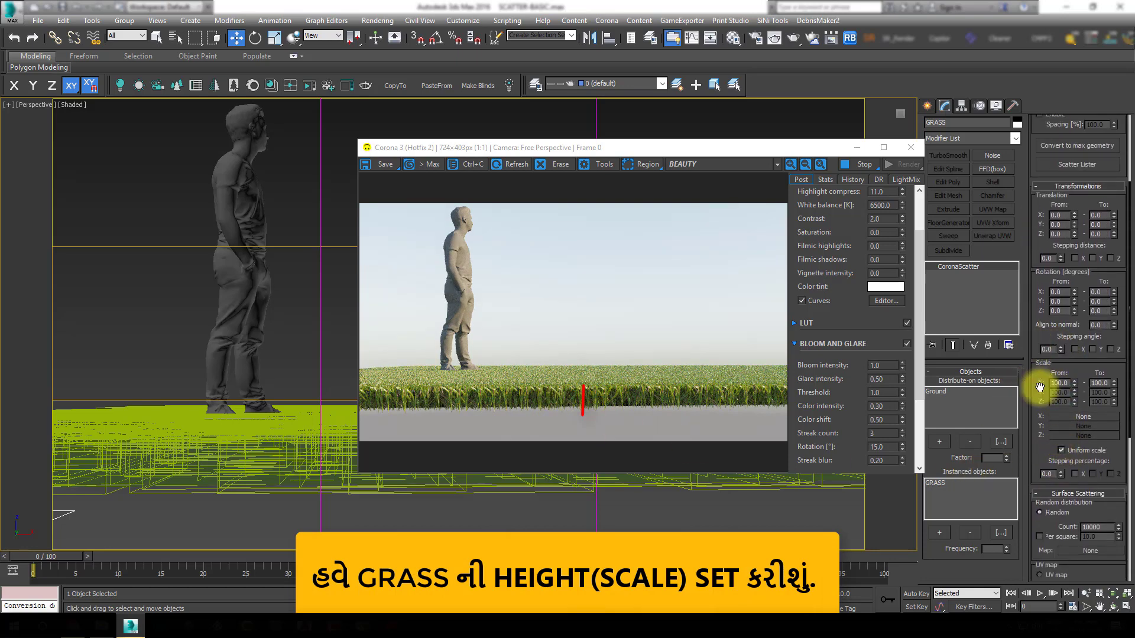
{"action": "left_click", "coordinate": [1057, 384]}
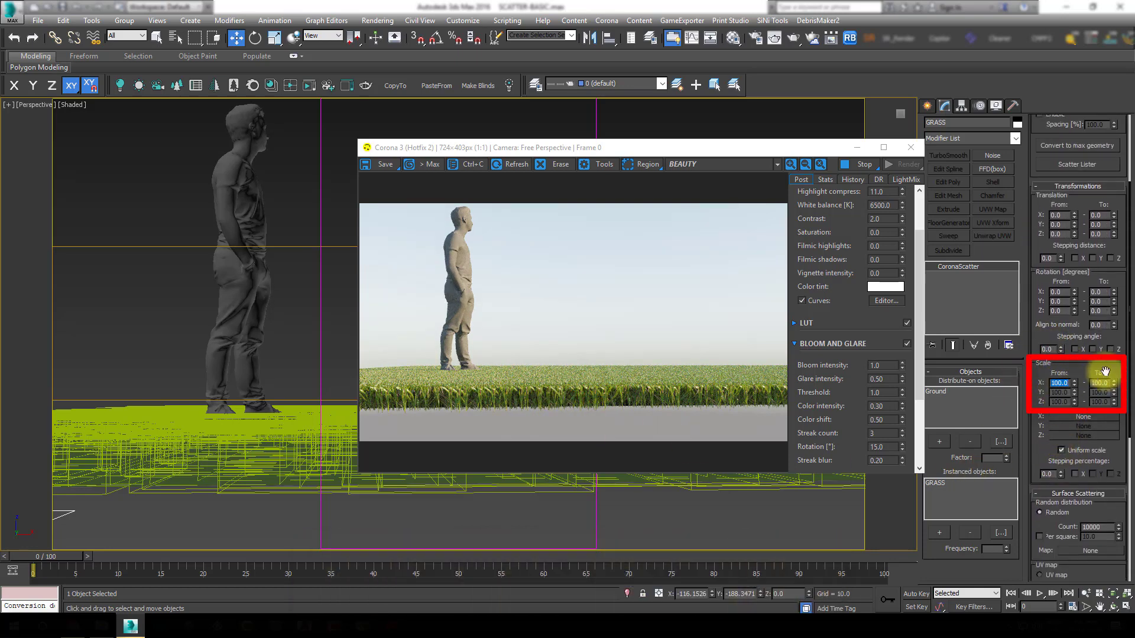
{"action": "type", "text": "50"}
{"action": "key", "text": "Tab"}
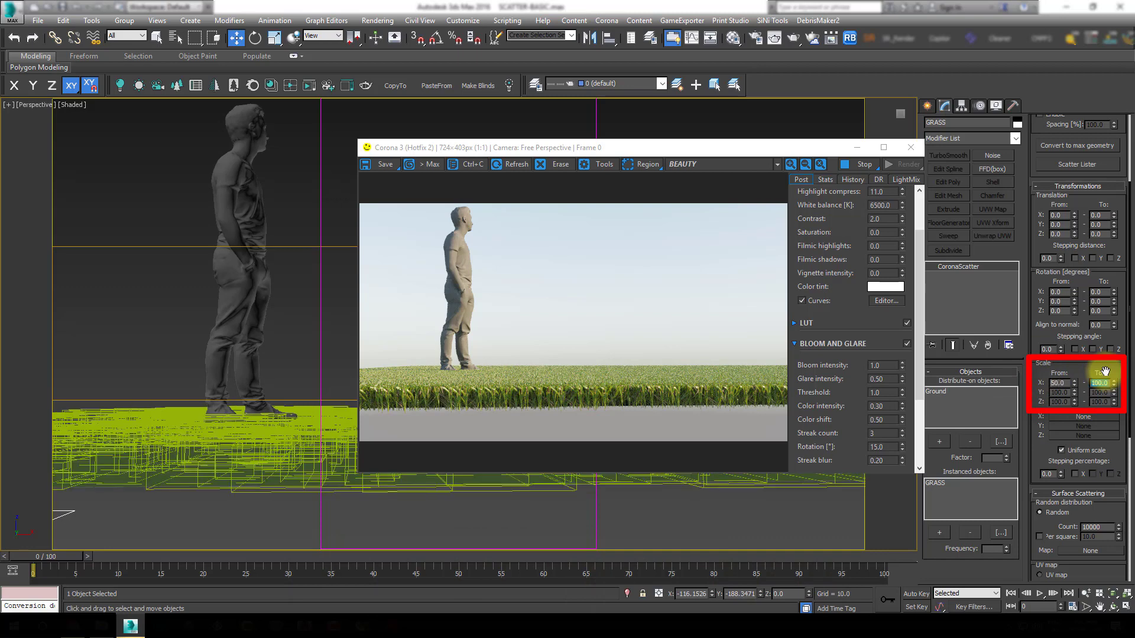
{"action": "type", "text": "60"}
{"action": "key", "text": "Return"}
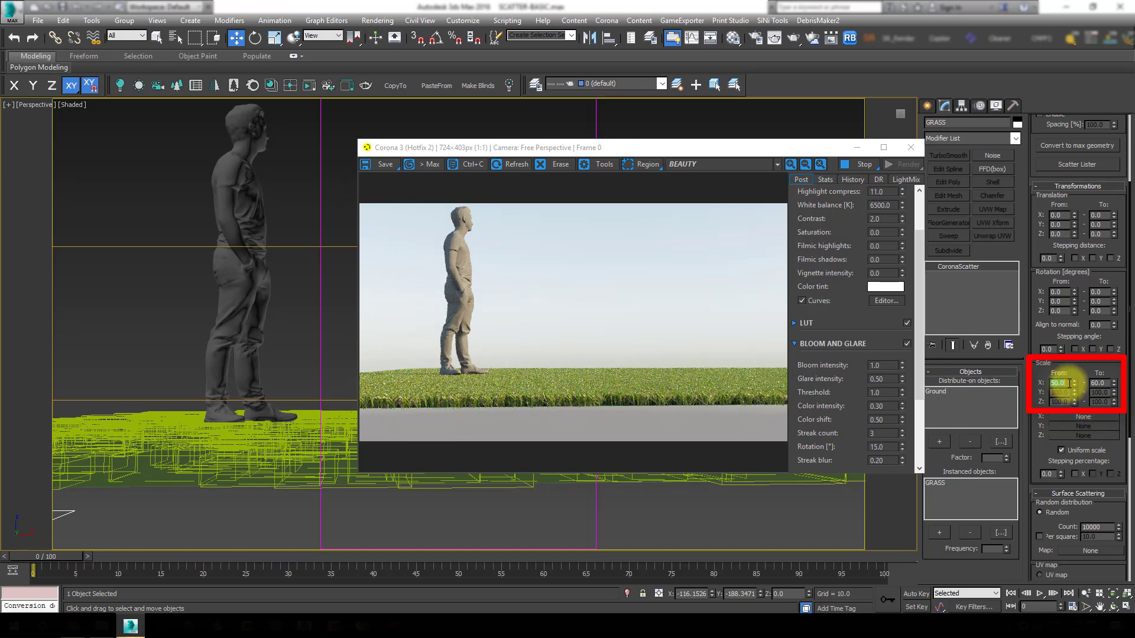
{"action": "key", "text": "Tab"}
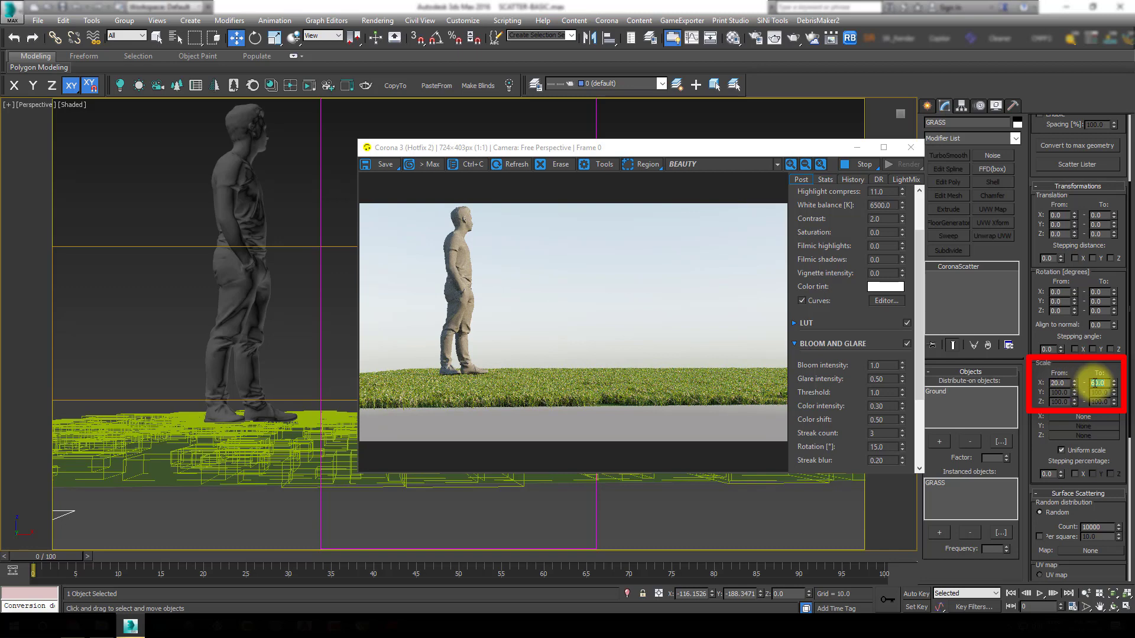
{"action": "type", "text": "30"}
{"action": "key", "text": "Return"}
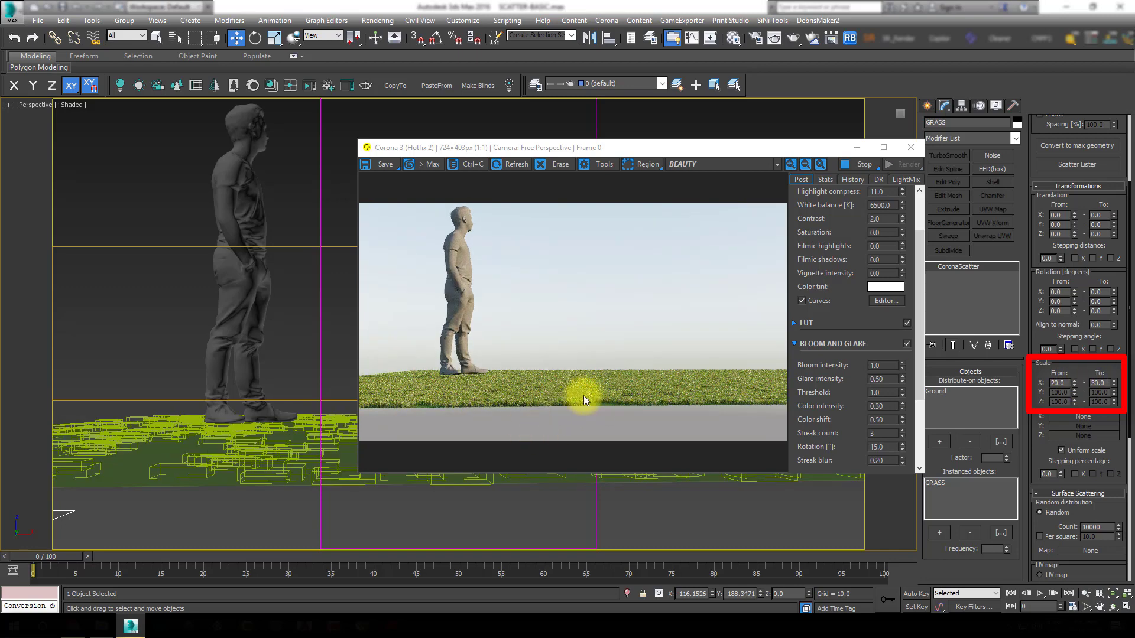
Settle the grass scale range at 30 to 40 and zoom in toward the figure's feet
{"action": "middle_click_drag", "start_coordinate": [510, 404], "coordinate": [521, 404], "text": "alt"}
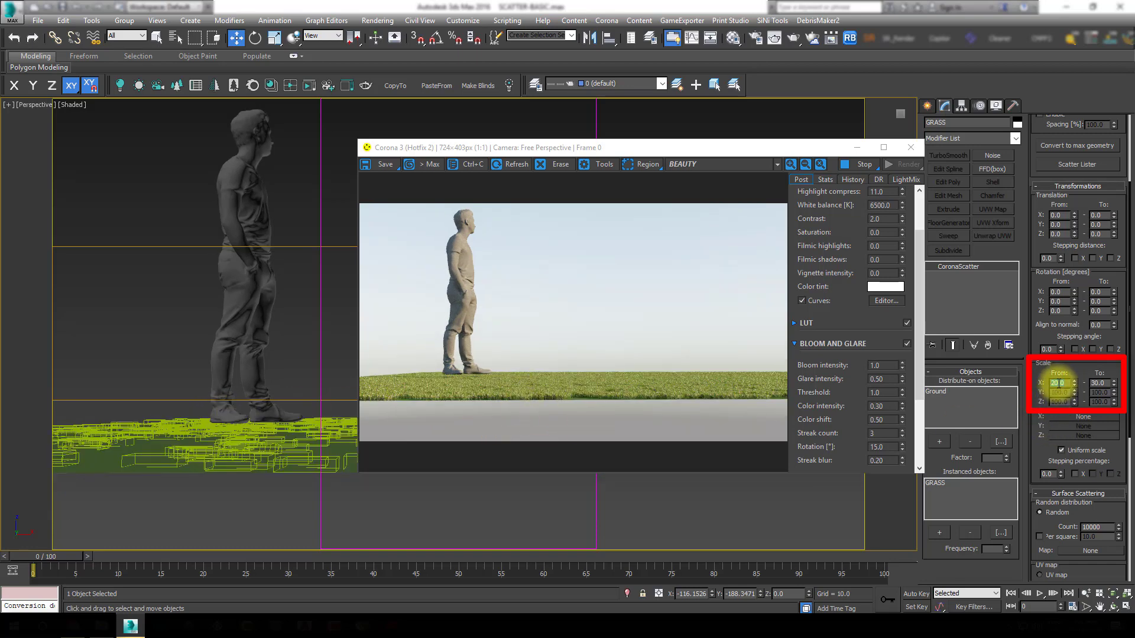
{"action": "type", "text": "30"}
{"action": "key", "text": "Tab"}
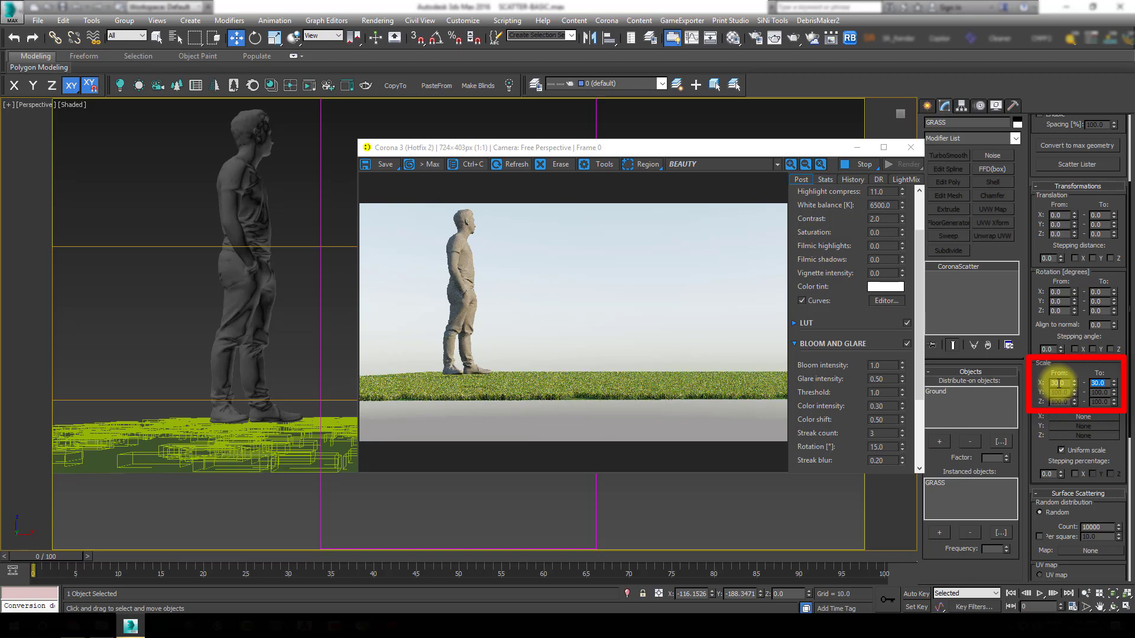
{"action": "type", "text": "40"}
{"action": "key", "text": "Return"}
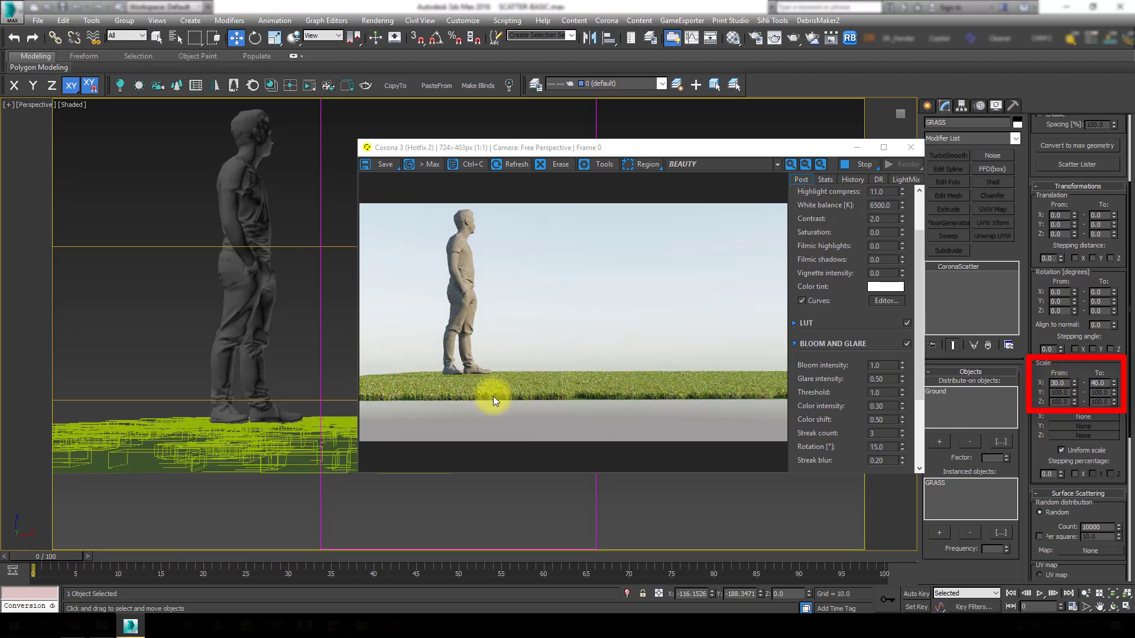
{"action": "scroll", "coordinate": [459, 393], "scroll_direction": "up", "scroll_amount": 1}
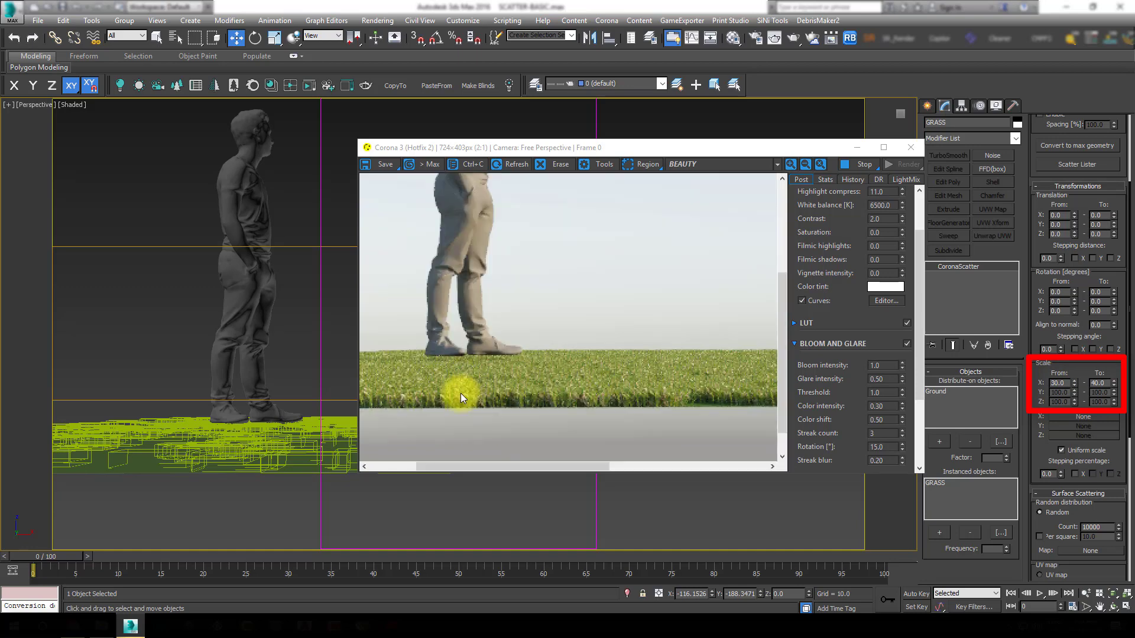
{"action": "scroll", "coordinate": [484, 375], "scroll_direction": "down", "scroll_amount": 1}
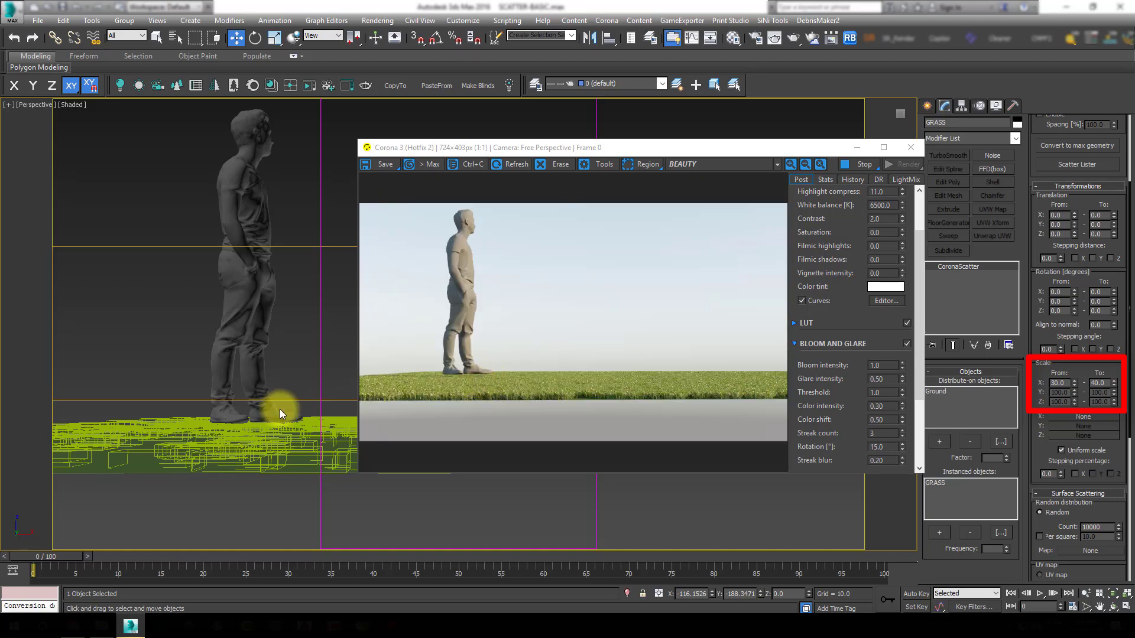
{"action": "scroll", "coordinate": [282, 428], "scroll_direction": "up", "scroll_amount": 3}
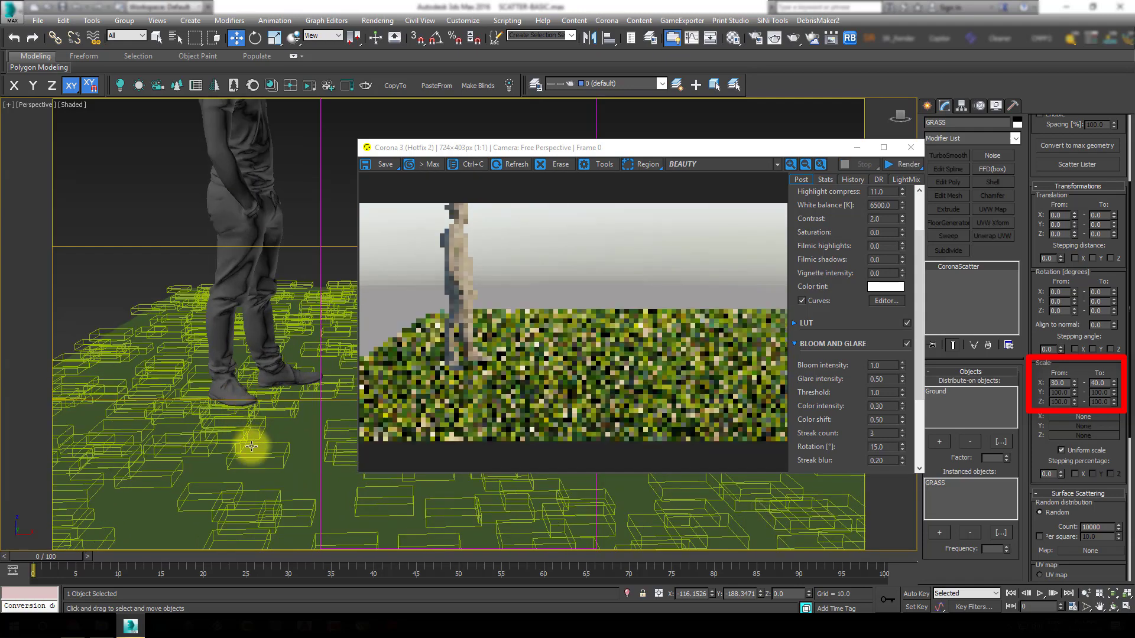
{"action": "scroll", "coordinate": [260, 446], "scroll_direction": "up", "scroll_amount": 2}
{"action": "scroll", "coordinate": [266, 446], "scroll_direction": "up", "scroll_amount": 1}
{"action": "scroll", "coordinate": [267, 445], "scroll_direction": "up", "scroll_amount": 1}
{"action": "scroll", "coordinate": [266, 446], "scroll_direction": "up", "scroll_amount": 1}
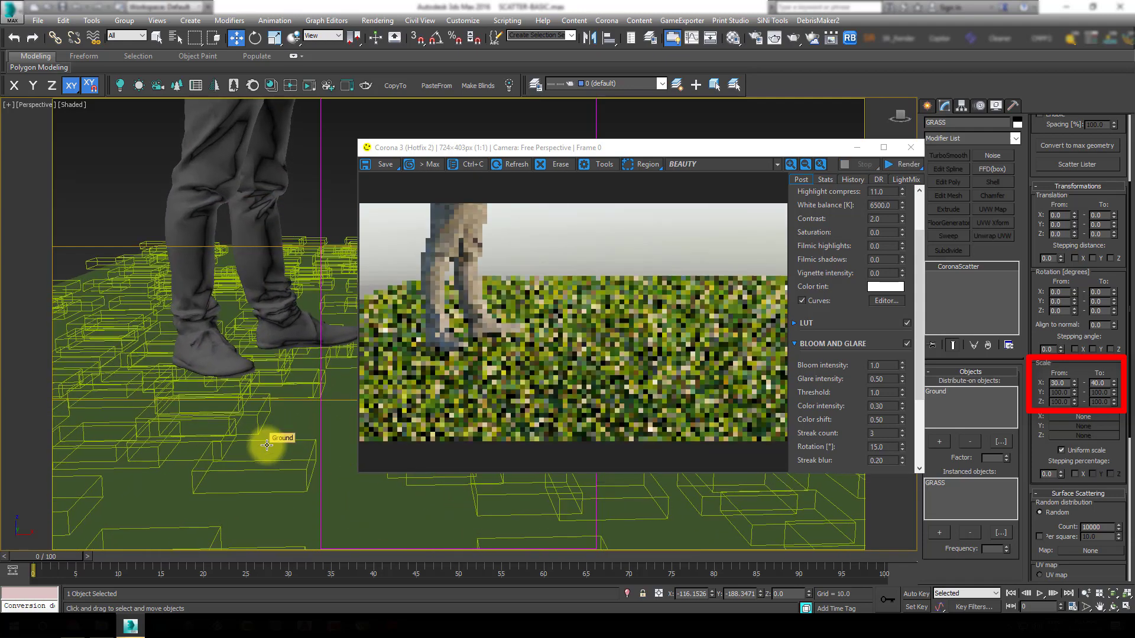
{"action": "scroll", "coordinate": [267, 445], "scroll_direction": "up", "scroll_amount": 1}
{"action": "scroll", "coordinate": [267, 446], "scroll_direction": "up", "scroll_amount": 1}
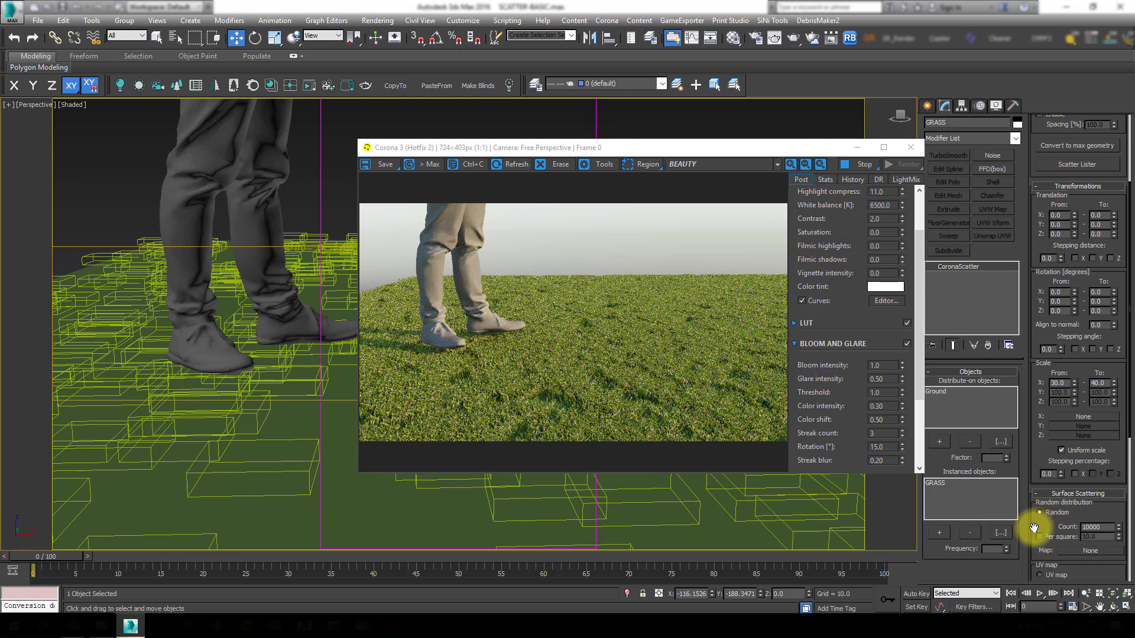
Raise the grass Count from 10000 to 20000 and view the lawn from eye level
{"action": "left_click", "coordinate": [1085, 527]}
{"action": "left_click_drag", "start_coordinate": [1085, 527], "coordinate": [1115, 528]}
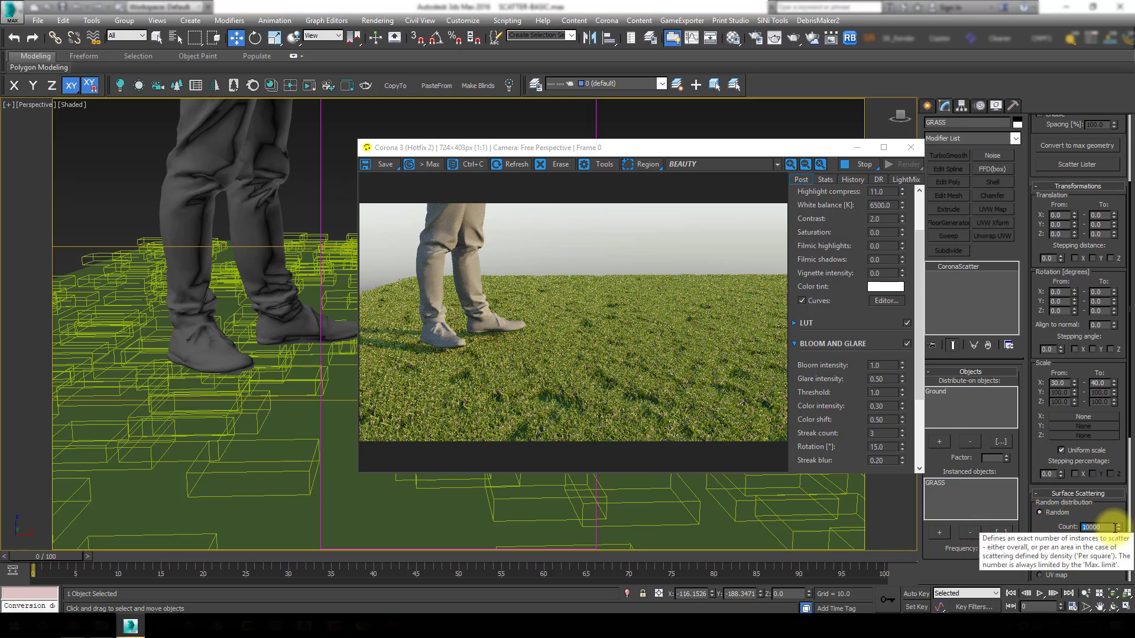
{"action": "type", "text": "20000"}
{"action": "key", "text": "Return"}
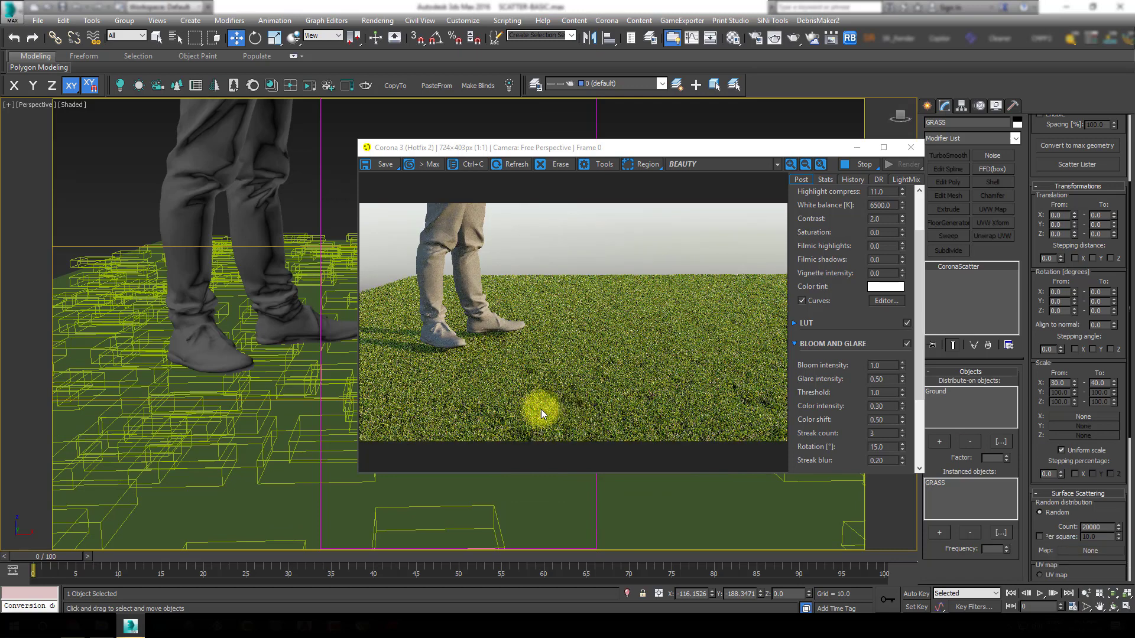
{"action": "right_click", "coordinate": [272, 352]}
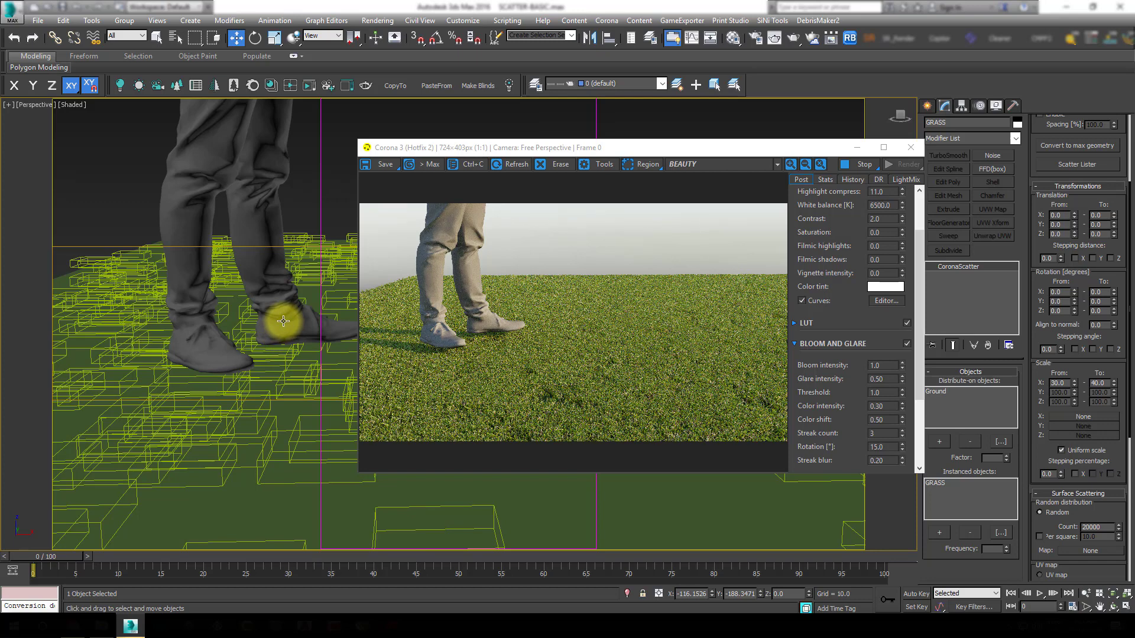
{"action": "middle_click_drag", "start_coordinate": [283, 322], "coordinate": [291, 387], "text": "alt"}
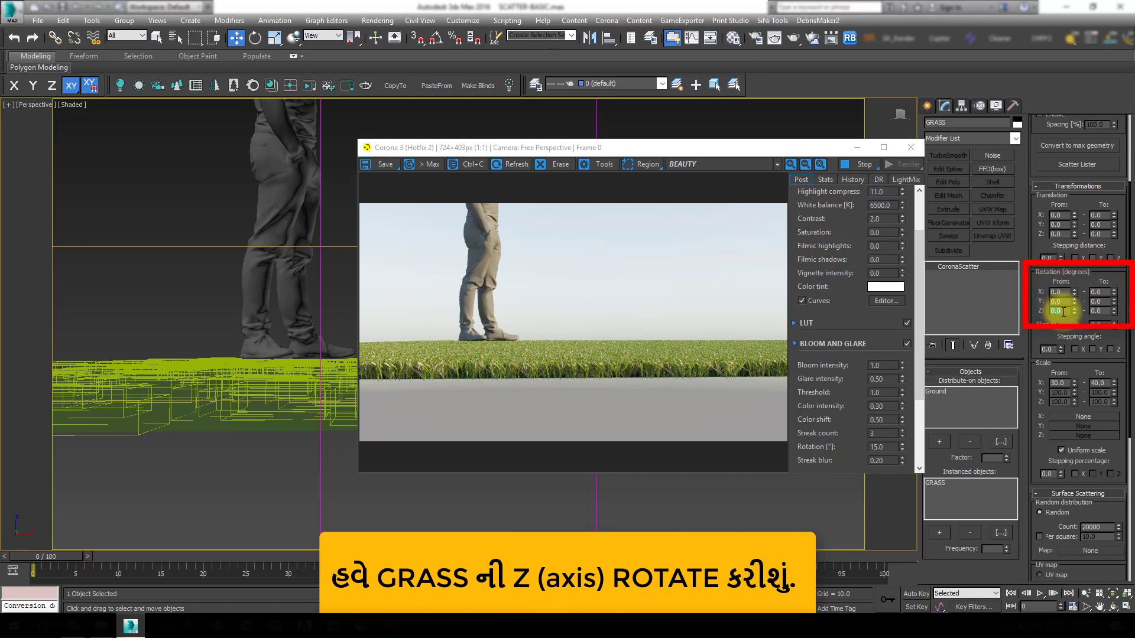
Set the grass's random Z rotation range to 45–65 degrees
{"action": "key", "text": "Tab"}
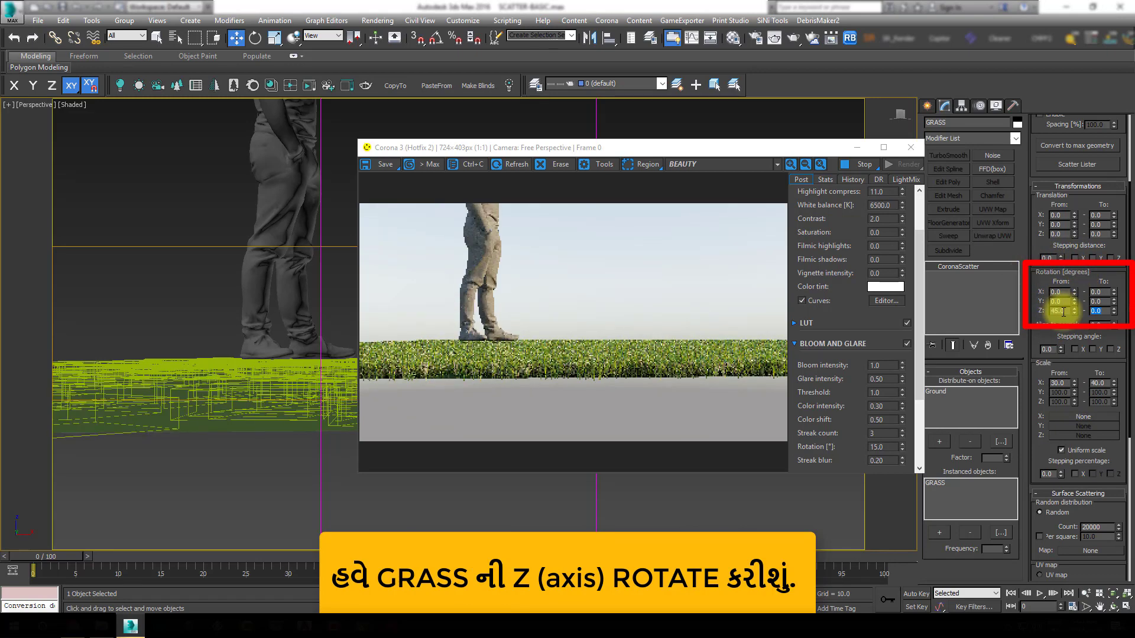
{"action": "type", "text": "5"}
{"action": "key", "text": "Tab"}
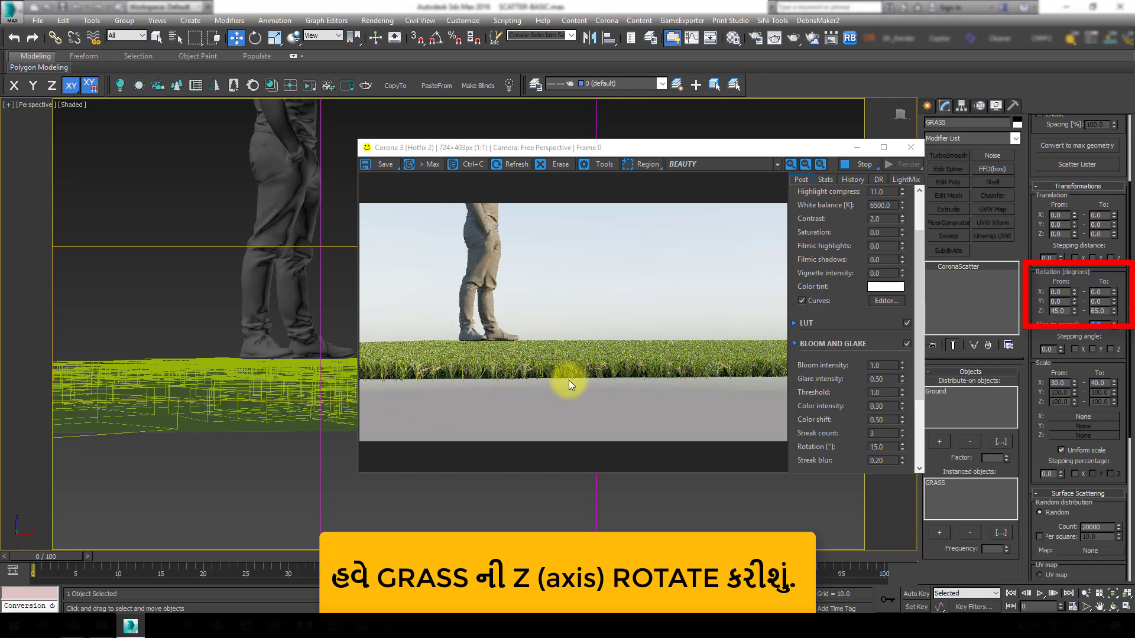
Zoom out and orbit the Perspective view to frame the whole grass patch
{"action": "scroll", "coordinate": [299, 379], "scroll_direction": "down", "scroll_amount": 2}
{"action": "scroll", "coordinate": [292, 408], "scroll_direction": "down", "scroll_amount": 2}
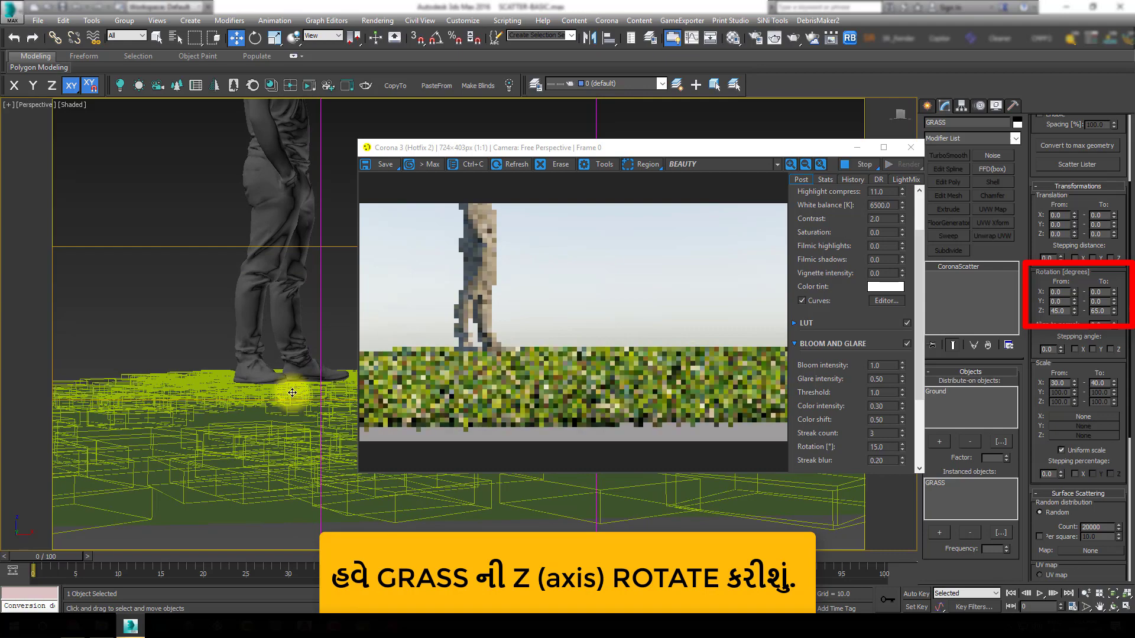
{"action": "scroll", "coordinate": [292, 393], "scroll_direction": "down", "scroll_amount": 2}
{"action": "scroll", "coordinate": [292, 393], "scroll_direction": "down", "scroll_amount": 2}
{"action": "scroll", "coordinate": [291, 392], "scroll_direction": "down", "scroll_amount": 2}
{"action": "scroll", "coordinate": [288, 396], "scroll_direction": "down", "scroll_amount": 2}
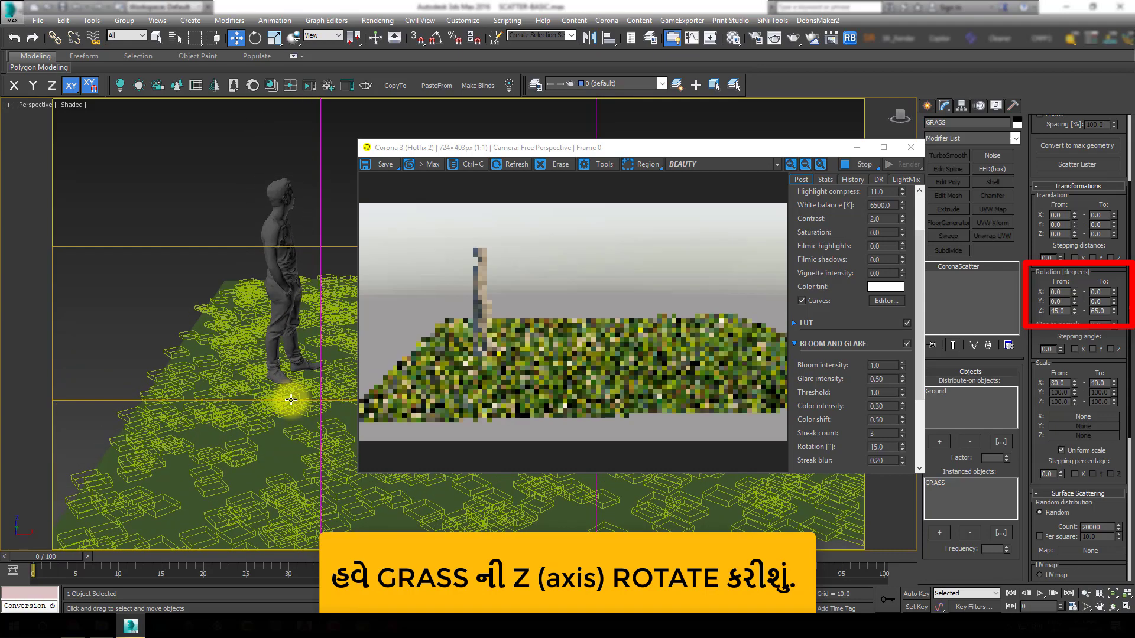
{"action": "scroll", "coordinate": [291, 400], "scroll_direction": "down", "scroll_amount": 3}
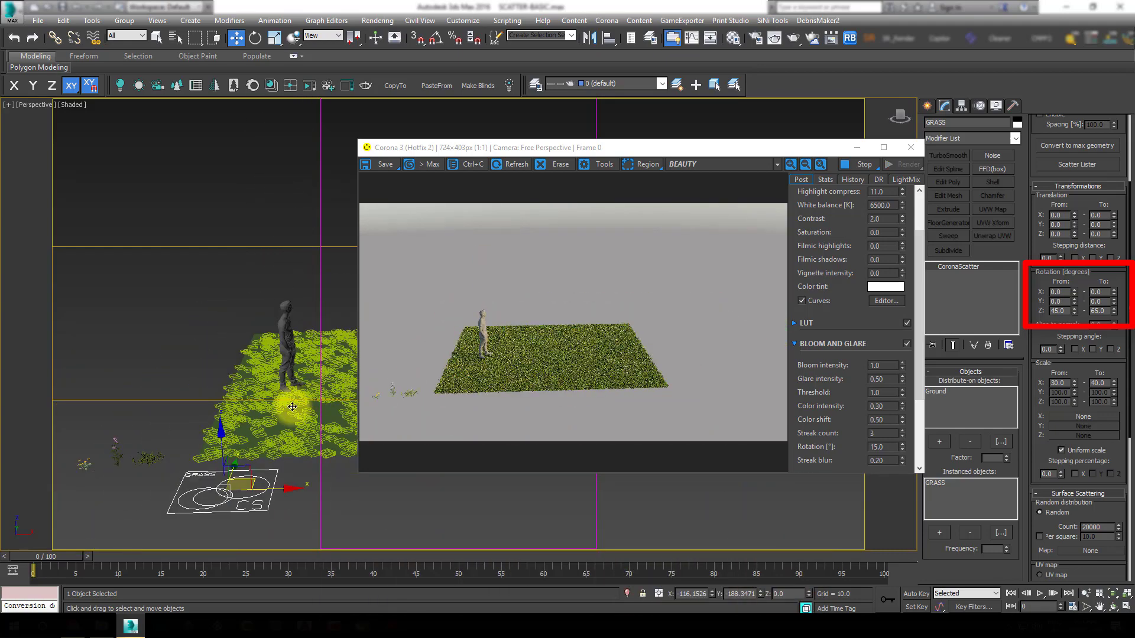
{"action": "scroll", "coordinate": [287, 408], "scroll_direction": "down", "scroll_amount": 1}
{"action": "middle_click_drag", "start_coordinate": [287, 407], "coordinate": [296, 407], "text": "alt"}
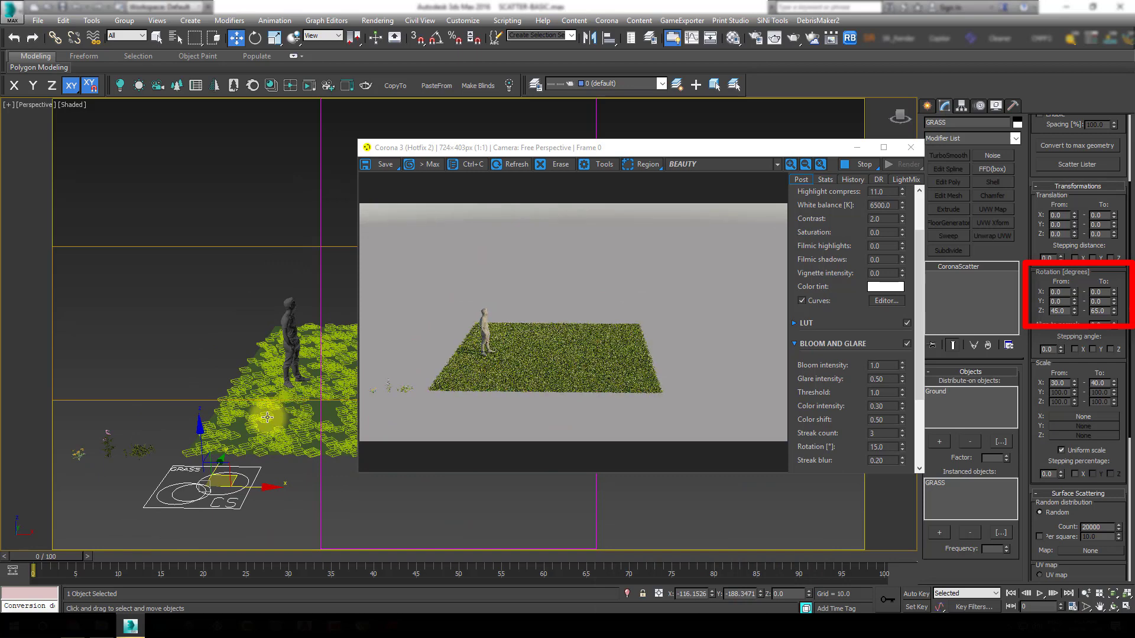
Create a new Corona Scatter object beside the grass scatter
{"action": "left_click_drag", "start_coordinate": [509, 105], "coordinate": [492, 88]}
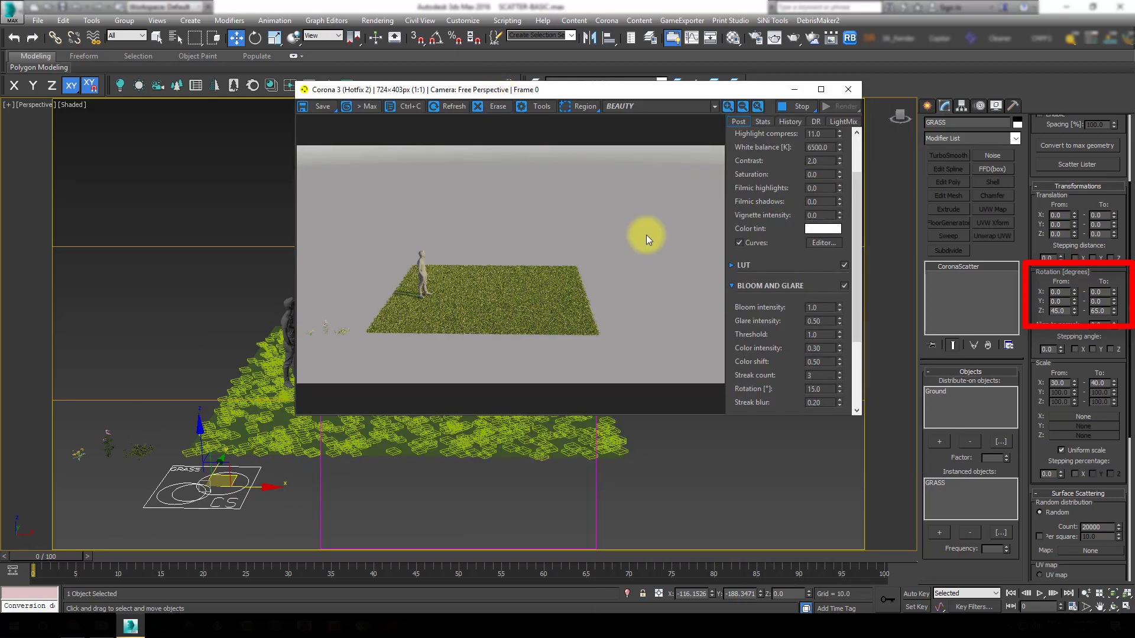
{"action": "left_click", "coordinate": [926, 105]}
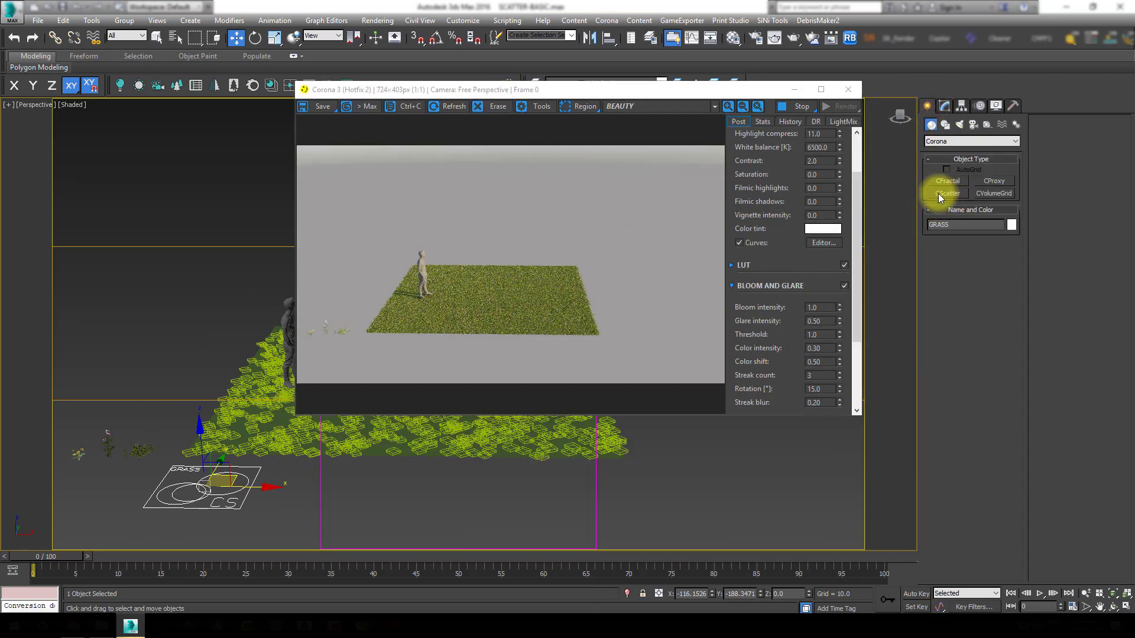
{"action": "left_click", "coordinate": [960, 197]}
{"action": "left_click", "coordinate": [308, 490]}
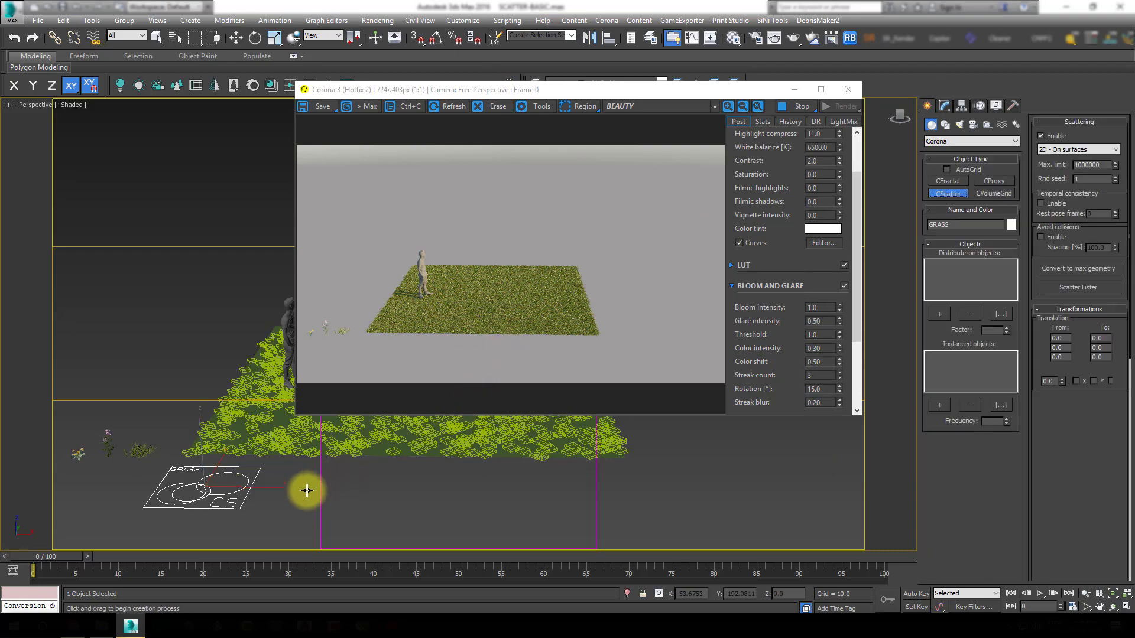
{"action": "left_click", "coordinate": [311, 492]}
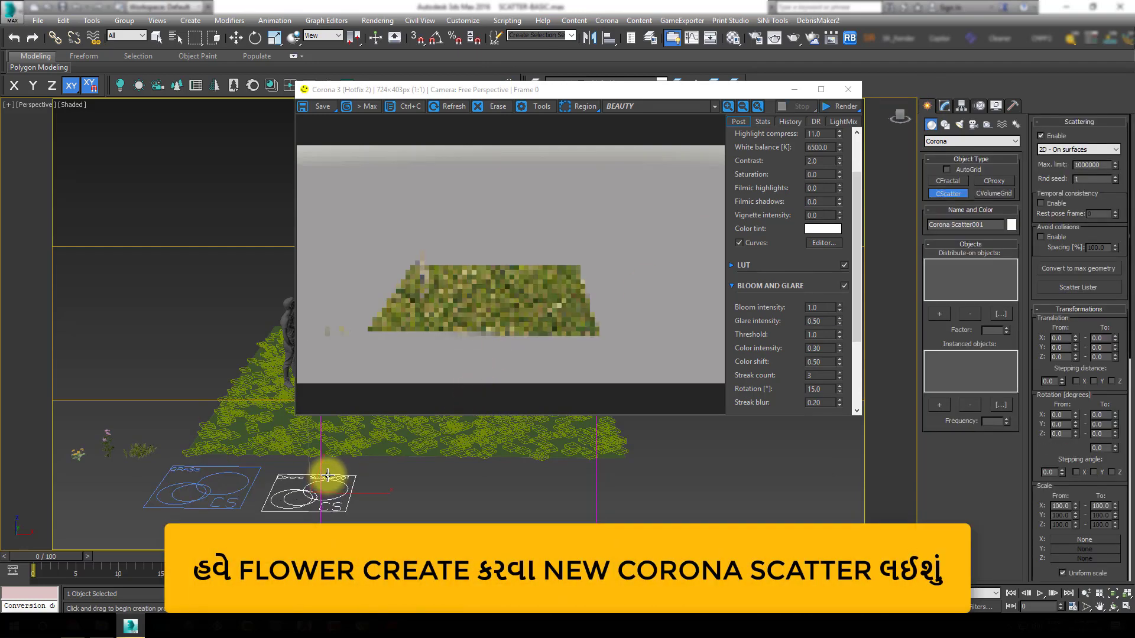
{"action": "left_click_drag", "start_coordinate": [327, 476], "coordinate": [342, 484]}
{"action": "key", "text": "w"}
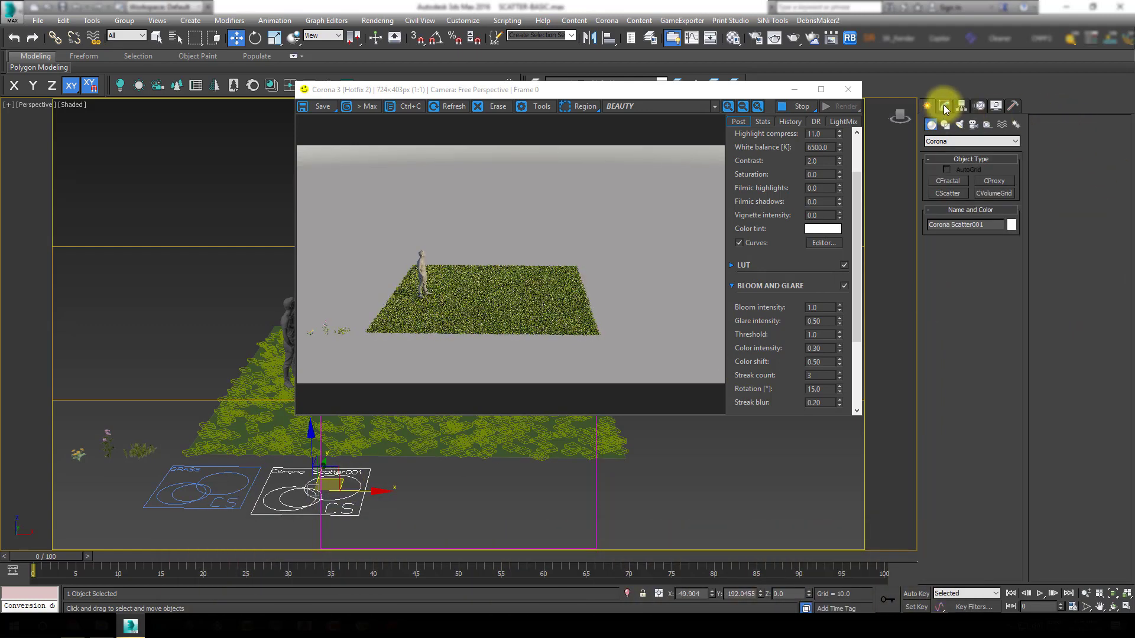
Rename the new scatter to FLOWER in the Modify panel
{"action": "left_click", "coordinate": [945, 108]}
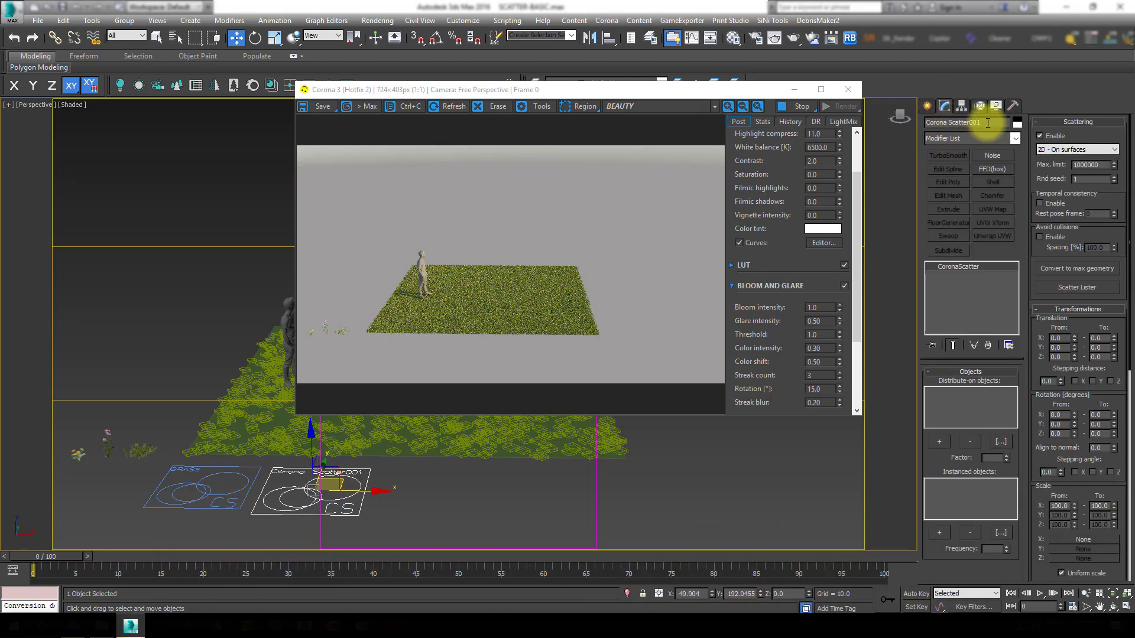
{"action": "left_click", "coordinate": [987, 123]}
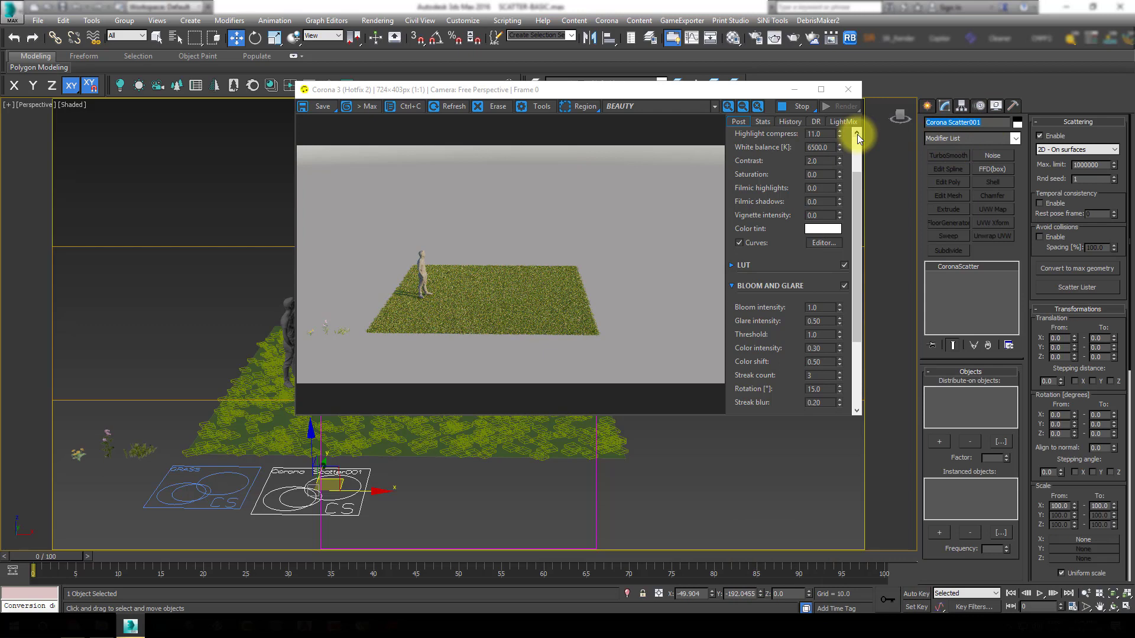
{"action": "type", "text": "FLOWER"}
Set the Ground plane as the FLOWER scatter's distribute-on surface
{"action": "left_click", "coordinate": [938, 442]}
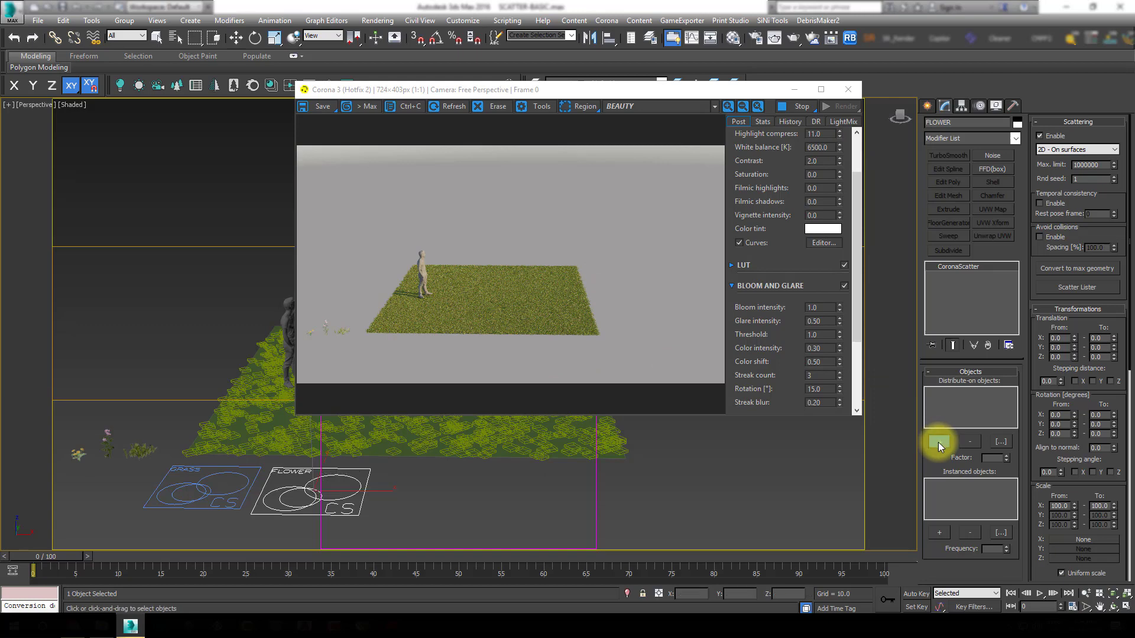
{"action": "left_click", "coordinate": [593, 462]}
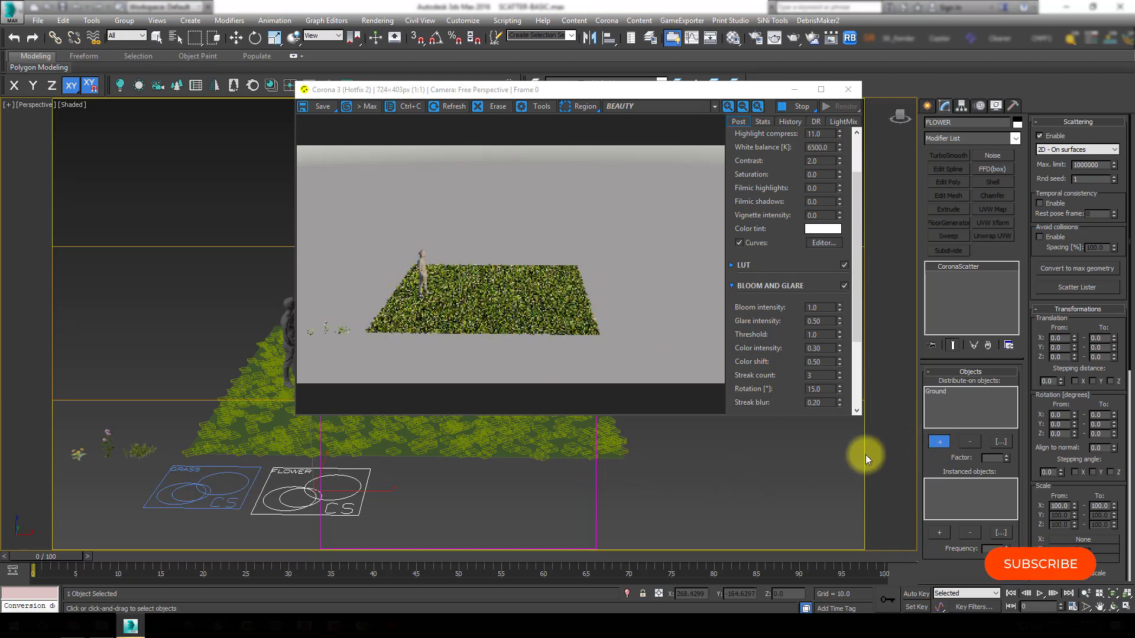
{"action": "left_click", "coordinate": [938, 441]}
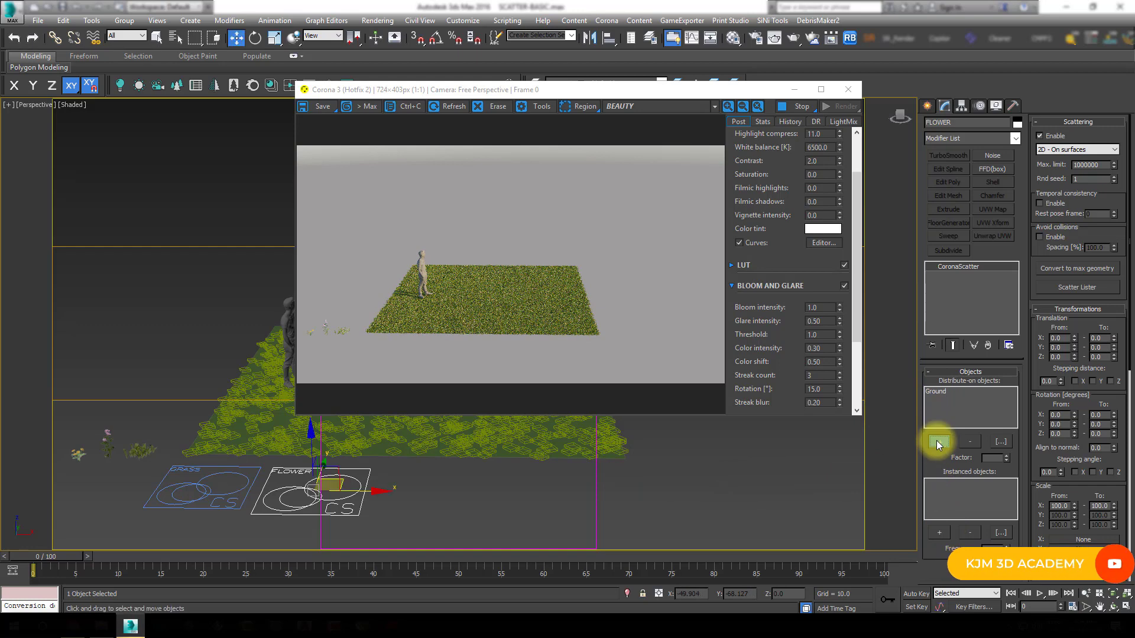
Add Flowers Pink as the instanced object and view the resulting pink field
{"action": "left_click", "coordinate": [937, 532]}
{"action": "scroll", "coordinate": [177, 473], "scroll_direction": "up", "scroll_amount": 1}
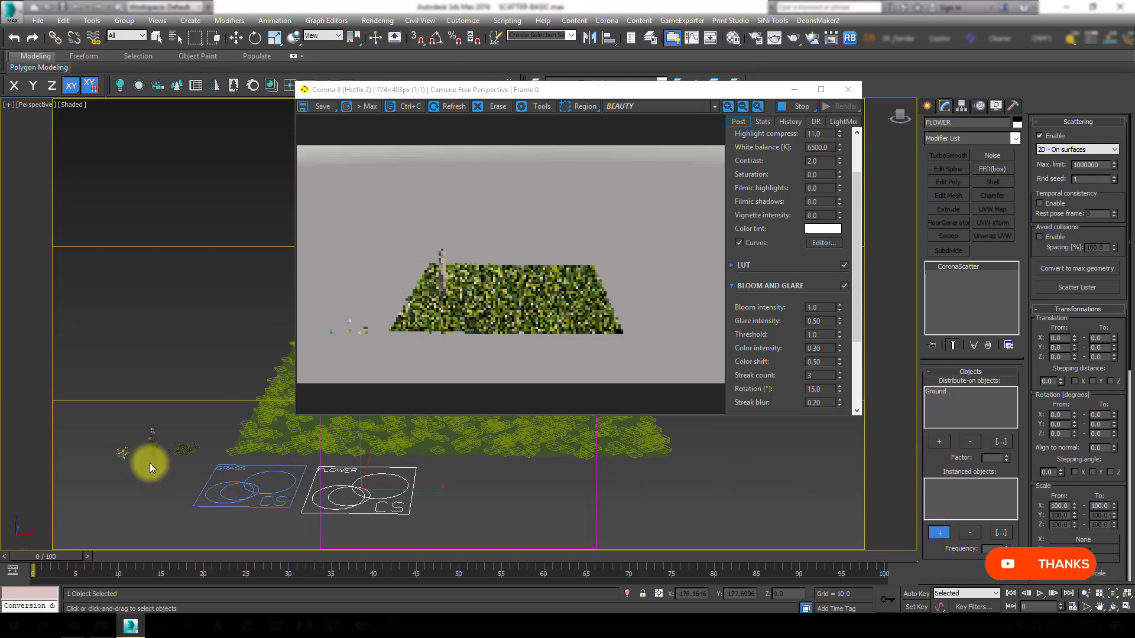
{"action": "scroll", "coordinate": [153, 449], "scroll_direction": "up", "scroll_amount": 2}
{"action": "scroll", "coordinate": [155, 445], "scroll_direction": "up", "scroll_amount": 2}
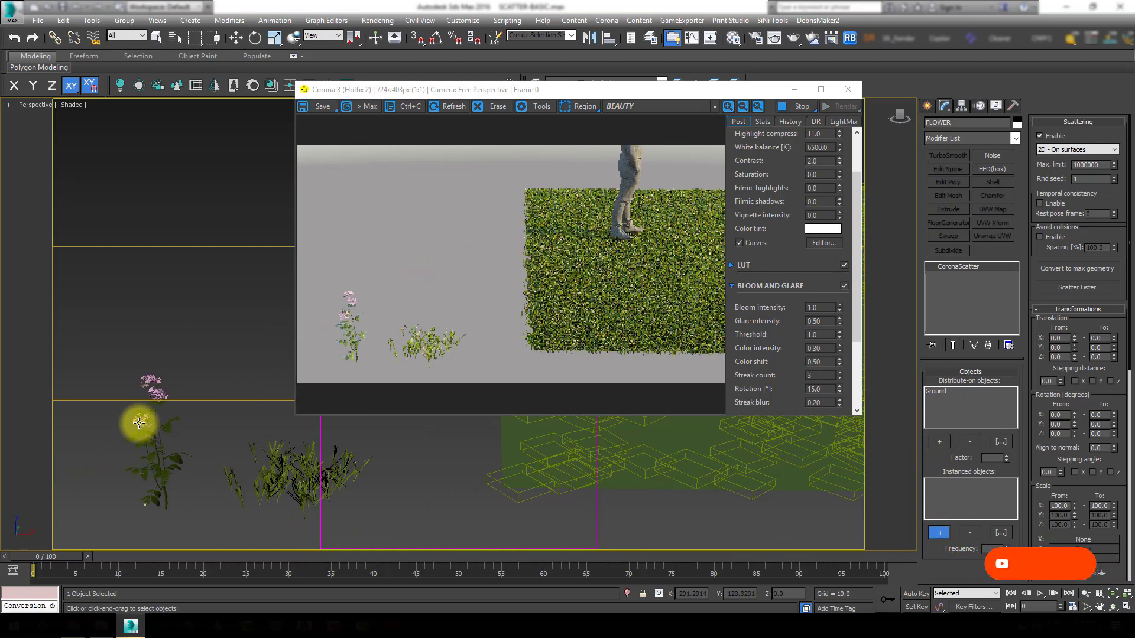
{"action": "left_click", "coordinate": [140, 422]}
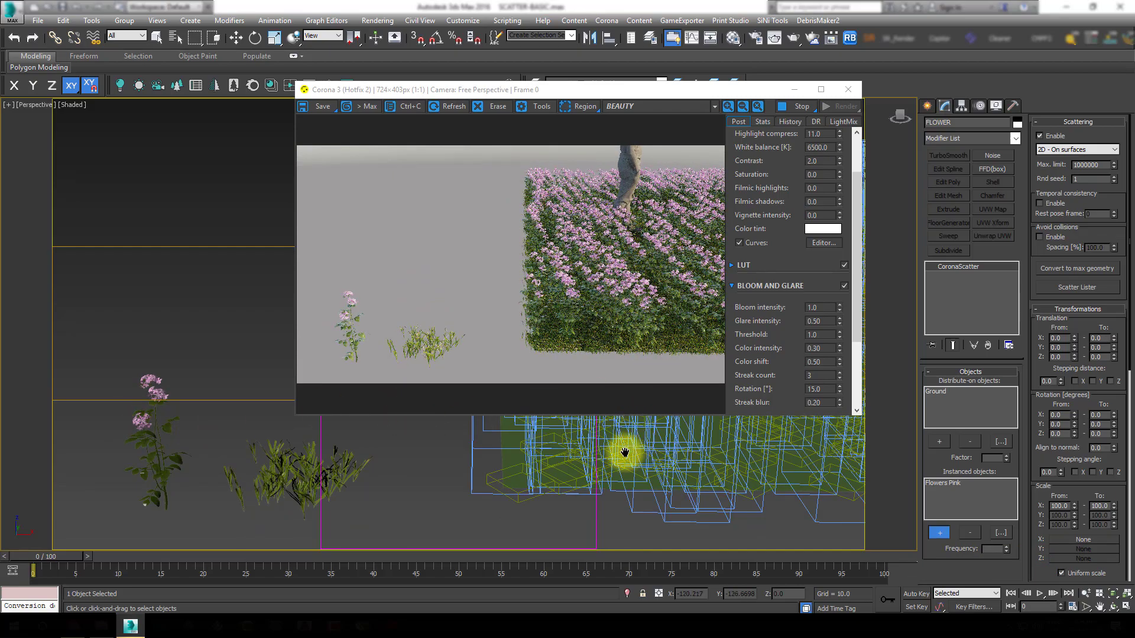
{"action": "middle_click_drag", "start_coordinate": [620, 451], "coordinate": [463, 474]}
{"action": "scroll", "coordinate": [441, 463], "scroll_direction": "down", "scroll_amount": 2}
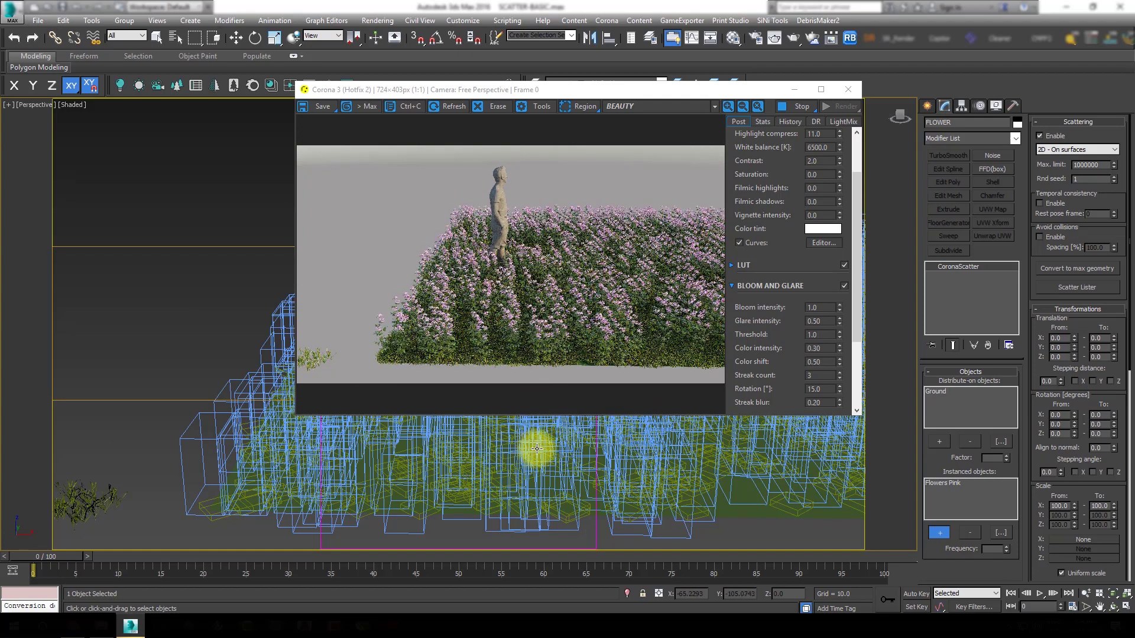
{"action": "scroll", "coordinate": [535, 446], "scroll_direction": "down", "scroll_amount": 2}
{"action": "middle_click_drag", "start_coordinate": [541, 438], "coordinate": [527, 474], "text": "alt"}
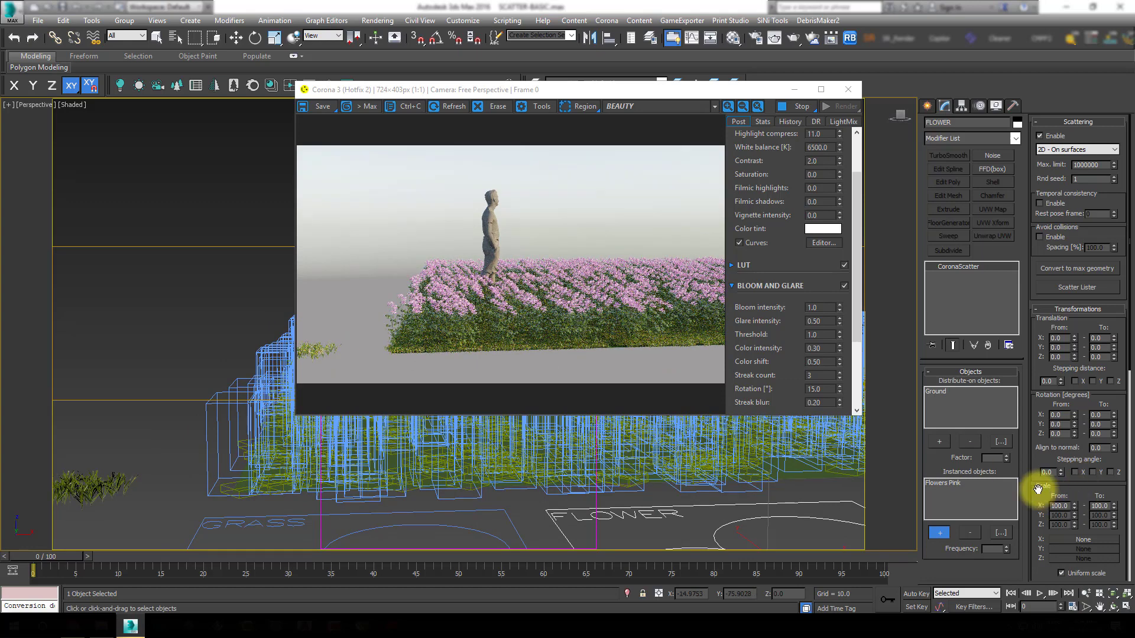
{"action": "scroll", "coordinate": [1041, 322], "scroll_direction": "down", "scroll_amount": 3}
{"action": "scroll", "coordinate": [1086, 447], "scroll_direction": "down", "scroll_amount": 2}
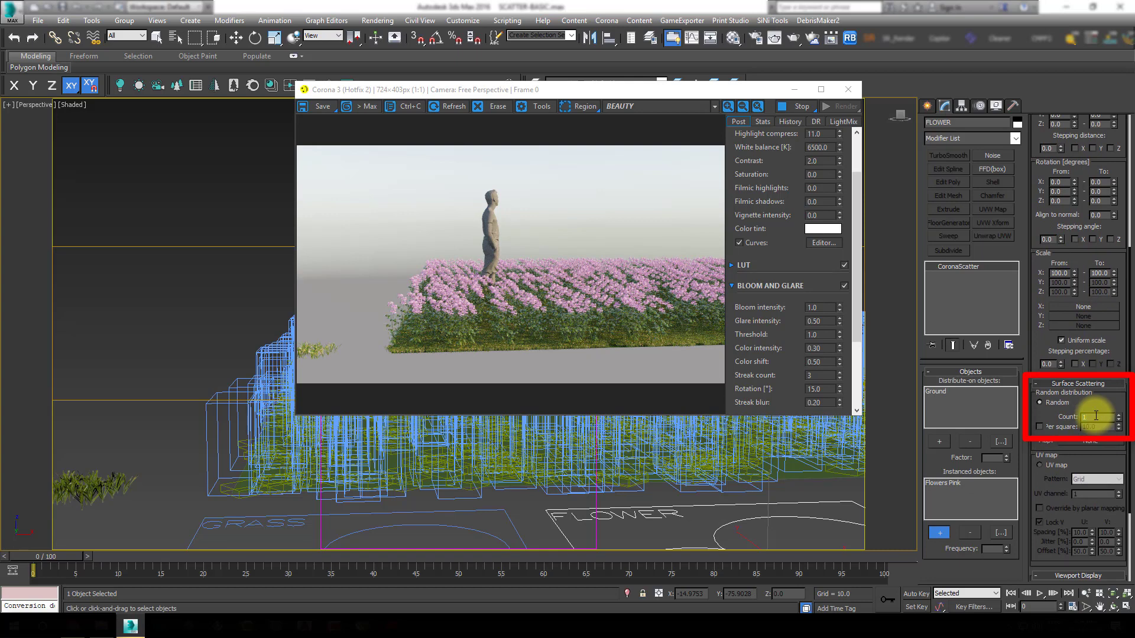
Step the random distribution count through 10, 50 and 80, settling on 120
{"action": "key", "text": "Return"}
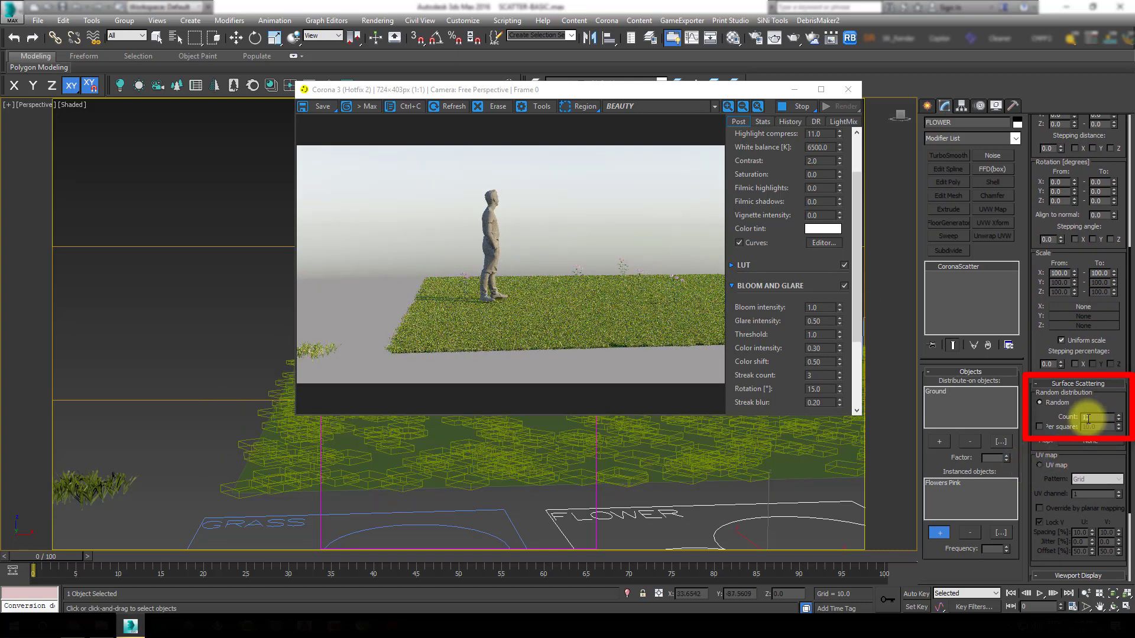
{"action": "type", "text": "50"}
{"action": "key", "text": "Return"}
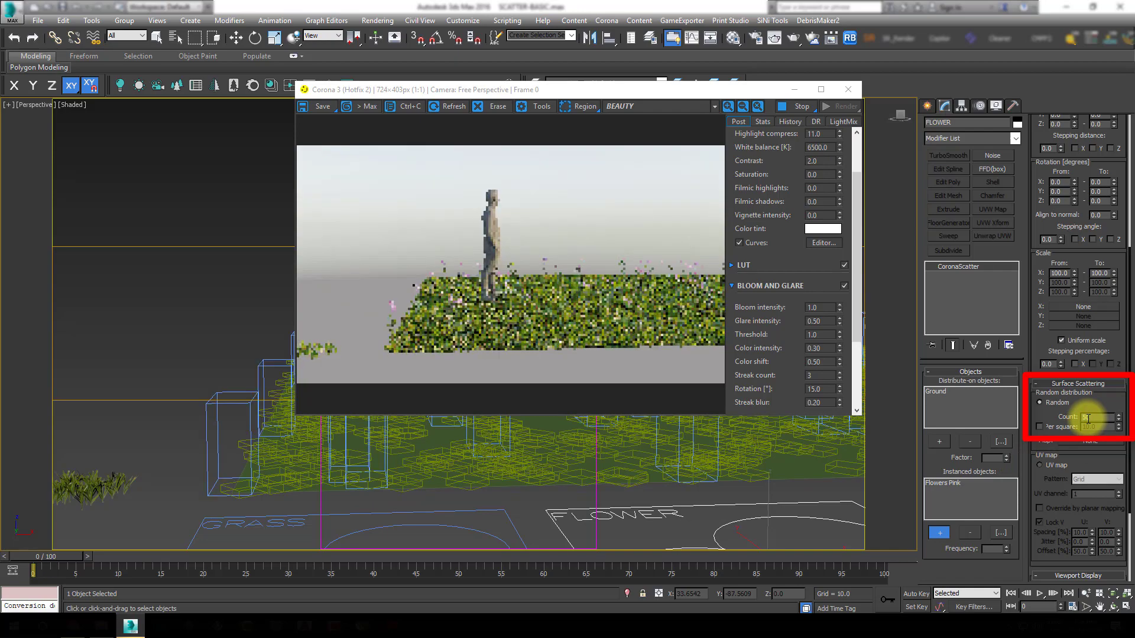
{"action": "scroll", "coordinate": [456, 457], "scroll_direction": "up", "scroll_amount": 2}
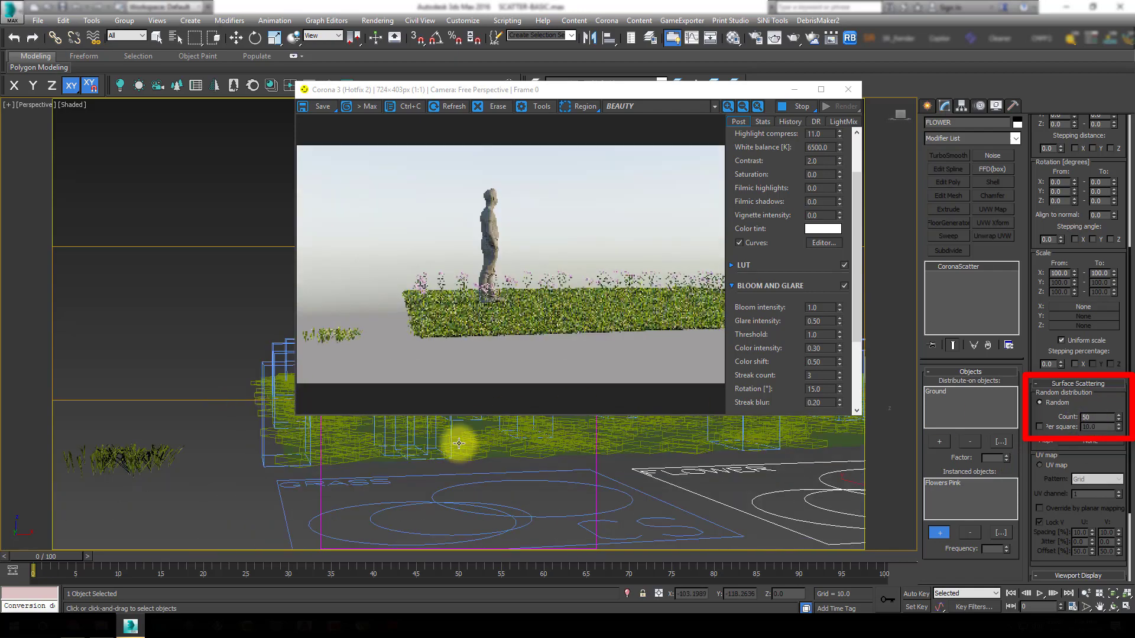
{"action": "scroll", "coordinate": [494, 297], "scroll_direction": "up", "scroll_amount": 1}
{"action": "scroll", "coordinate": [444, 474], "scroll_direction": "up", "scroll_amount": 2}
{"action": "scroll", "coordinate": [413, 506], "scroll_direction": "up", "scroll_amount": 2}
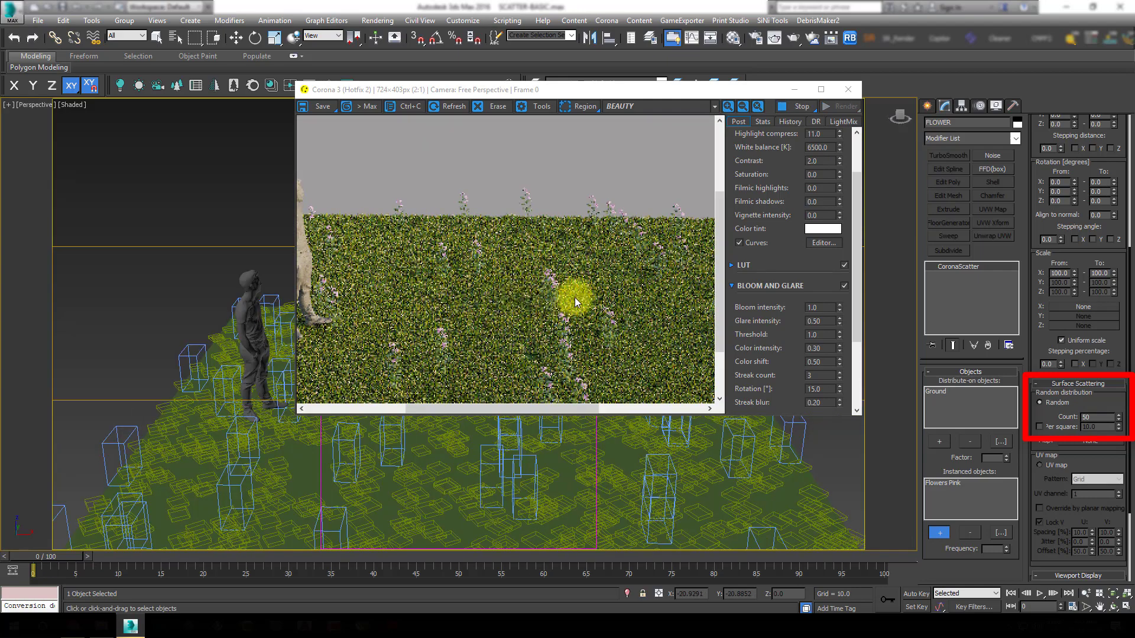
{"action": "scroll", "coordinate": [577, 272], "scroll_direction": "down", "scroll_amount": 1}
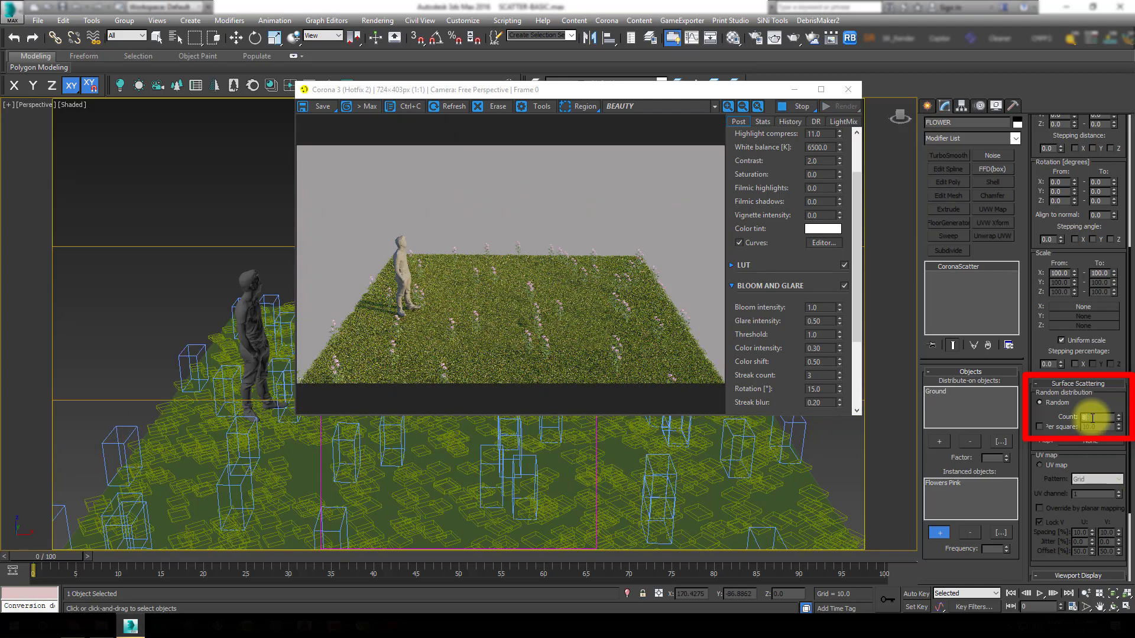
{"action": "type", "text": "0"}
{"action": "key", "text": "Return"}
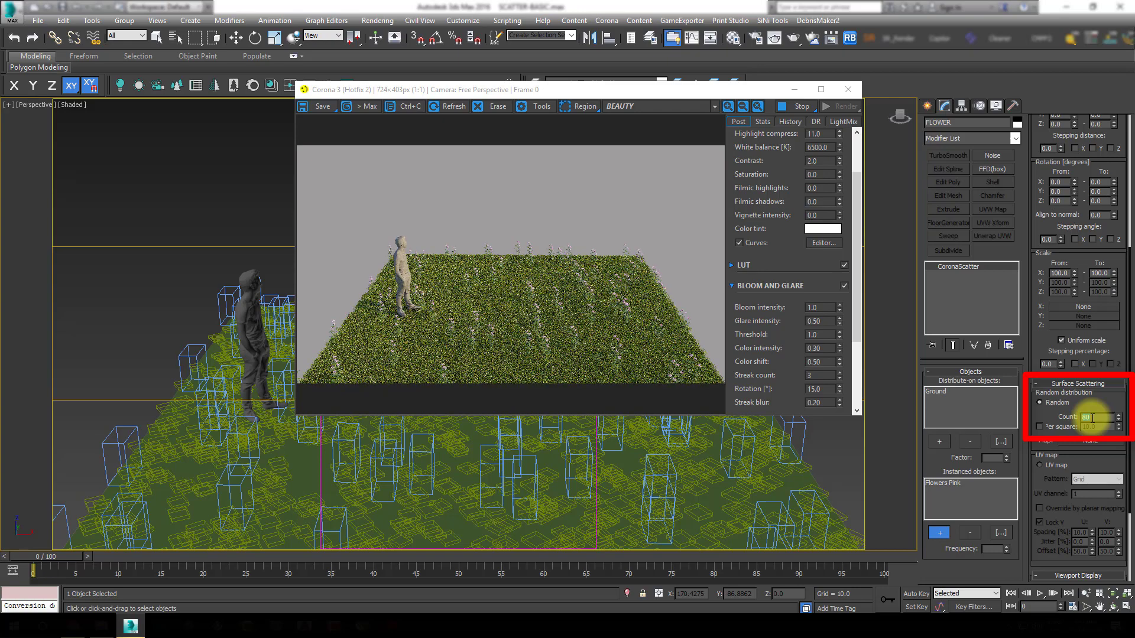
{"action": "type", "text": "120"}
{"action": "key", "text": "Return"}
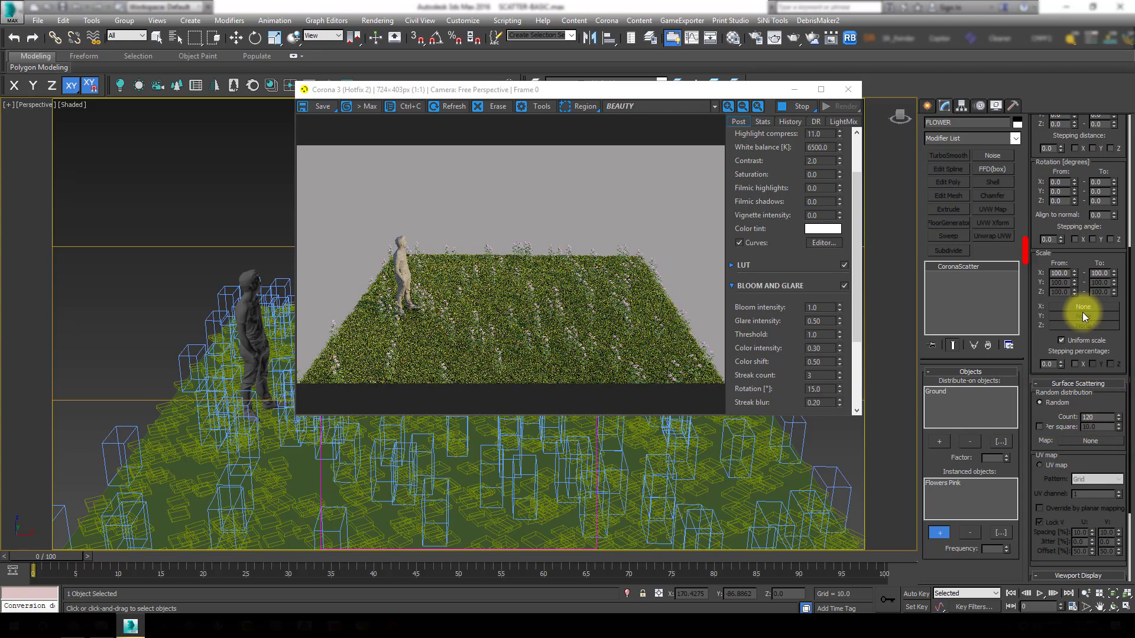
Set the flower Scale X range to 50–60 and orbit down to eye level
{"action": "double_click", "coordinate": [1059, 273]}
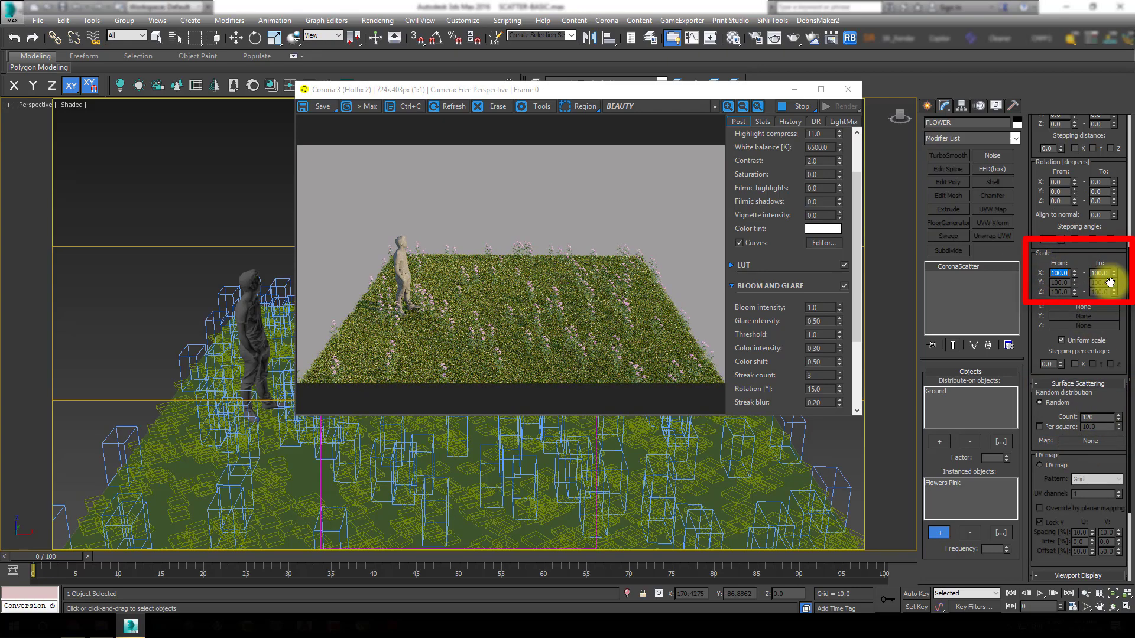
{"action": "type", "text": "50"}
{"action": "key", "text": "Tab"}
{"action": "type", "text": "60"}
{"action": "key", "text": "Return"}
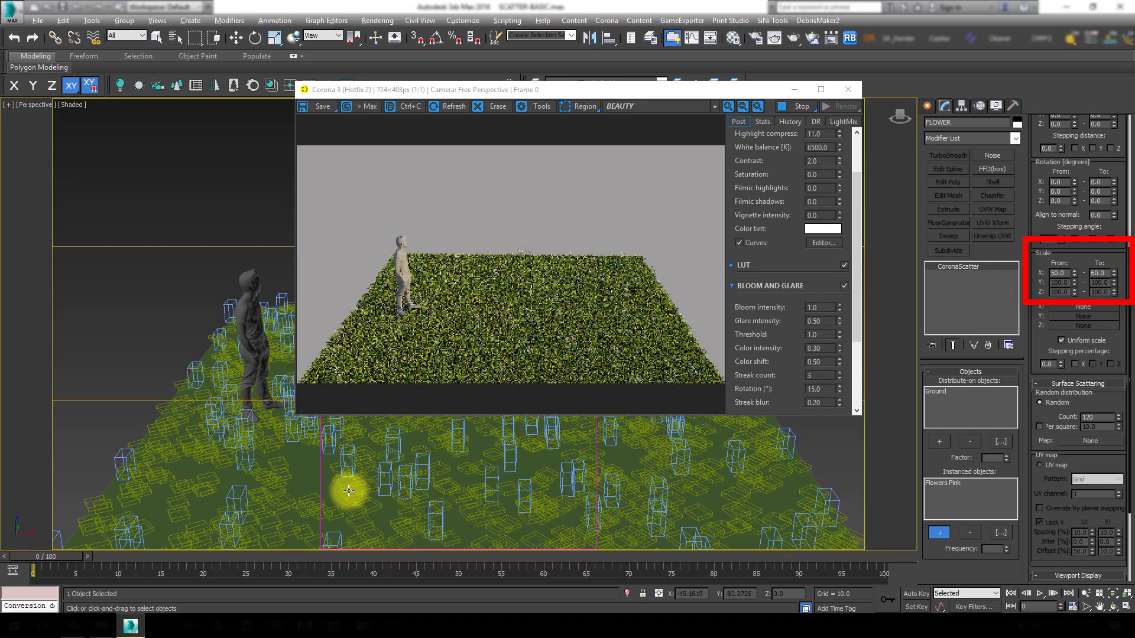
{"action": "mouse_move", "coordinate": [348, 491]}
{"action": "middle_mouse_down", "text": "alt"}
{"action": "mouse_move", "coordinate": [380, 461]}
{"action": "mouse_move", "coordinate": [251, 436]}
{"action": "mouse_move", "coordinate": [356, 442]}
{"action": "middle_mouse_up", "text": "alt"}
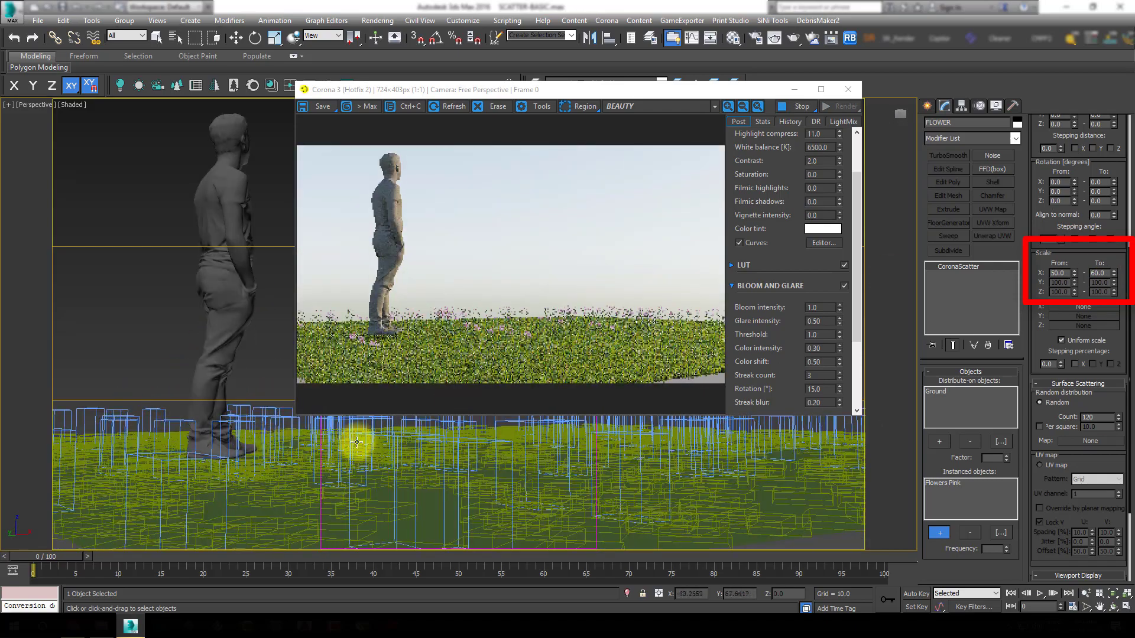
{"action": "middle_click_drag", "start_coordinate": [527, 443], "coordinate": [552, 443], "text": "alt"}
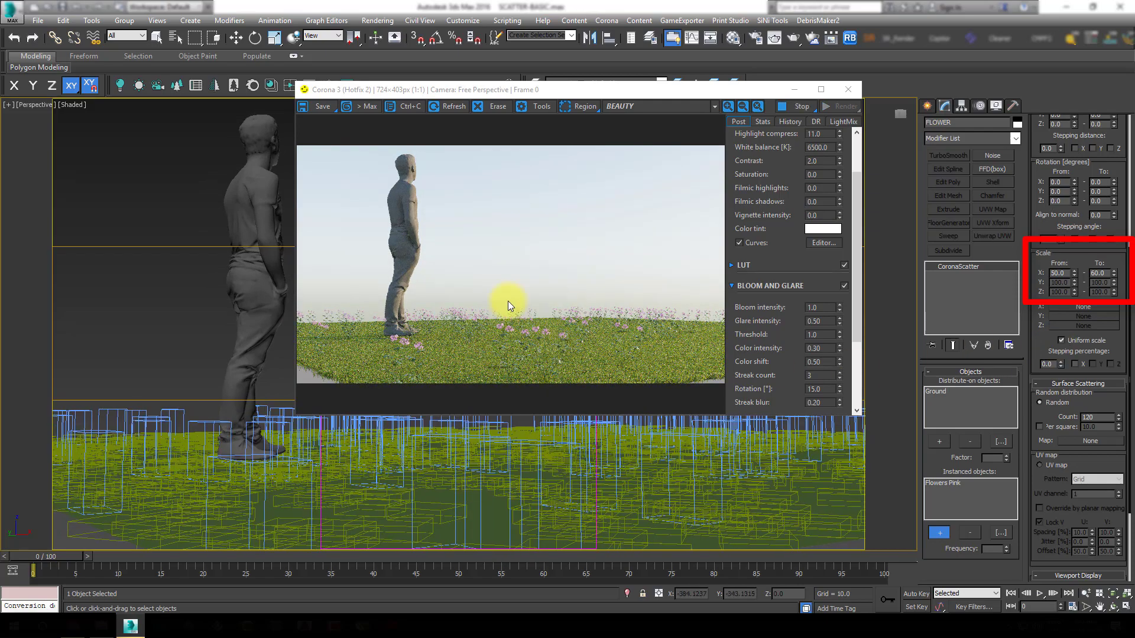
{"action": "middle_click_drag", "start_coordinate": [534, 466], "coordinate": [486, 468], "text": "alt"}
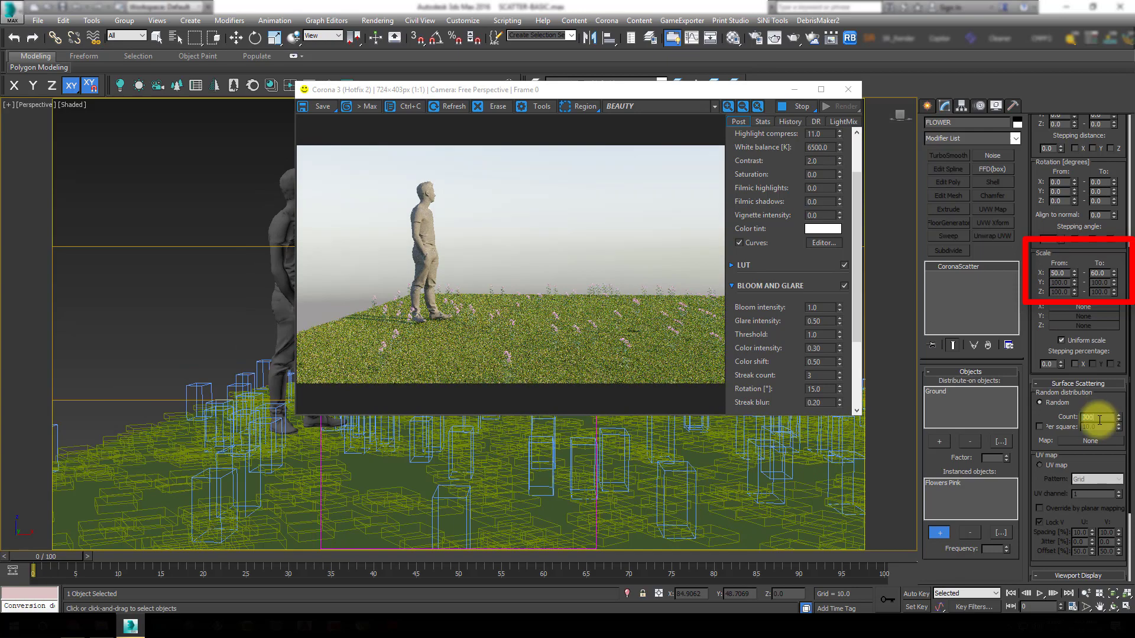
Set the flower count to 300 and Scale X range to 30–40
{"action": "key", "text": "Return"}
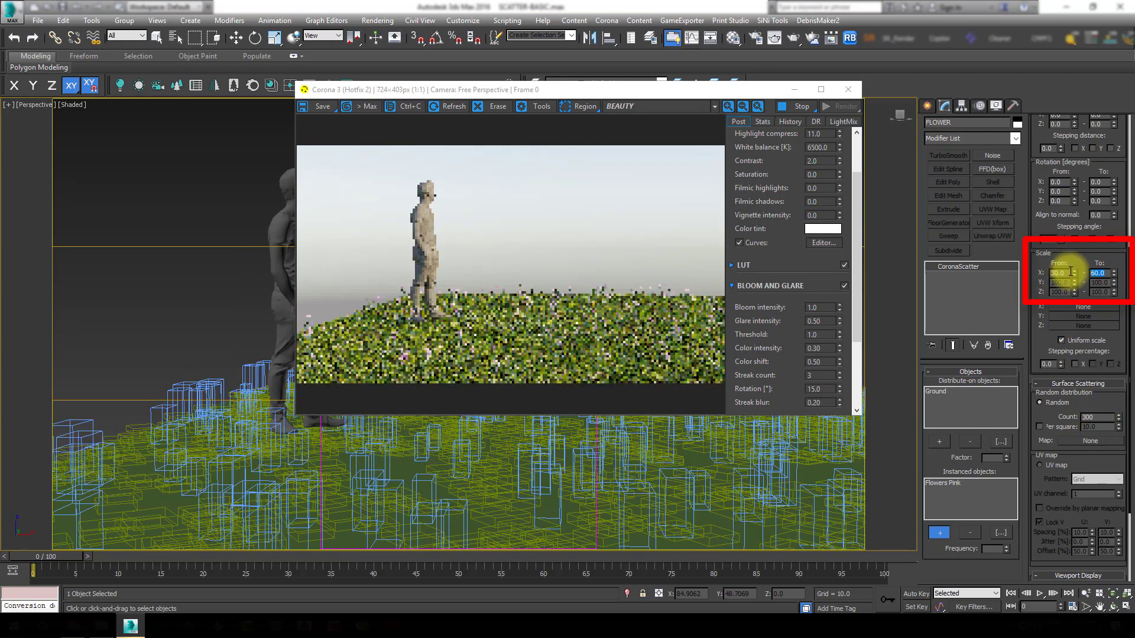
{"action": "key", "text": "Tab"}
{"action": "type", "text": "40"}
{"action": "key", "text": "Return"}
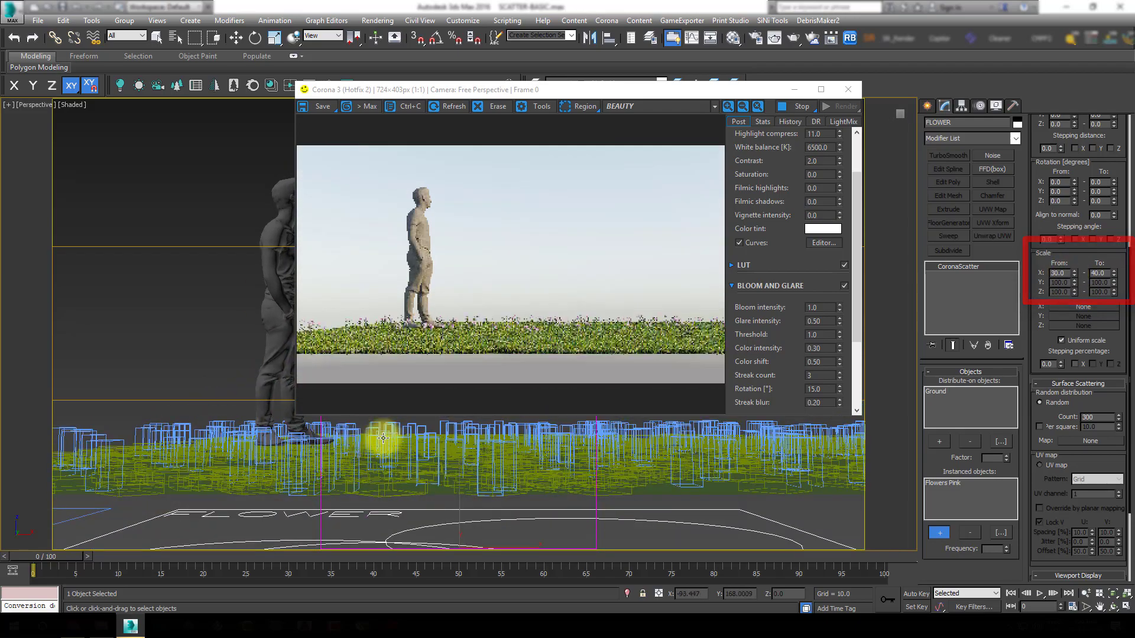
{"action": "scroll", "coordinate": [452, 452], "scroll_direction": "up", "scroll_amount": 3}
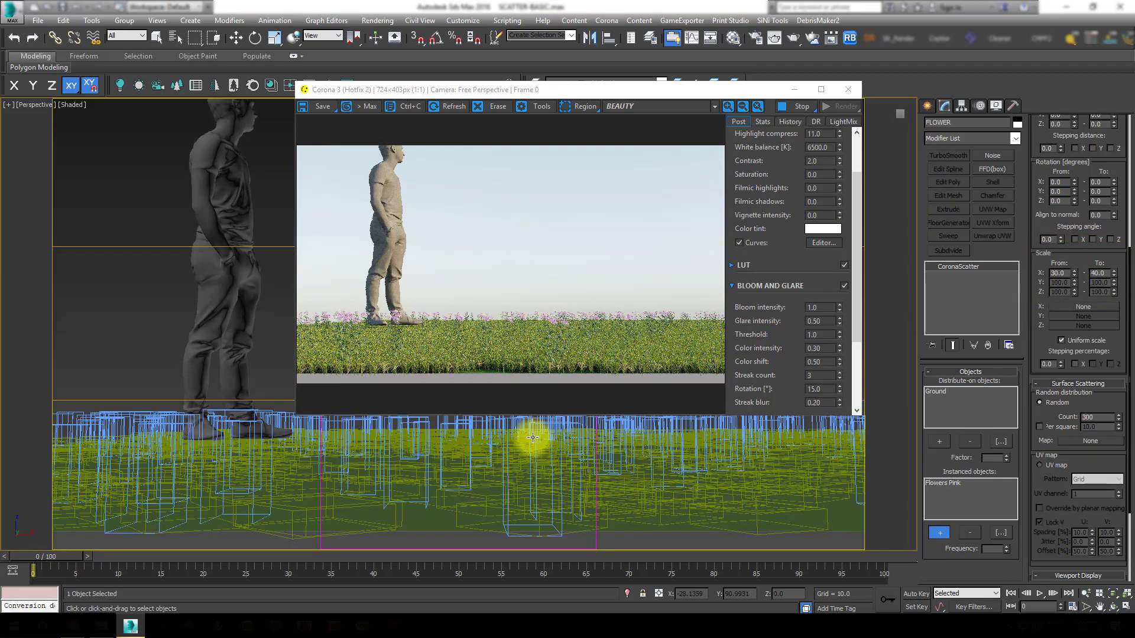
{"action": "middle_click_drag", "start_coordinate": [498, 459], "coordinate": [506, 481], "text": "alt"}
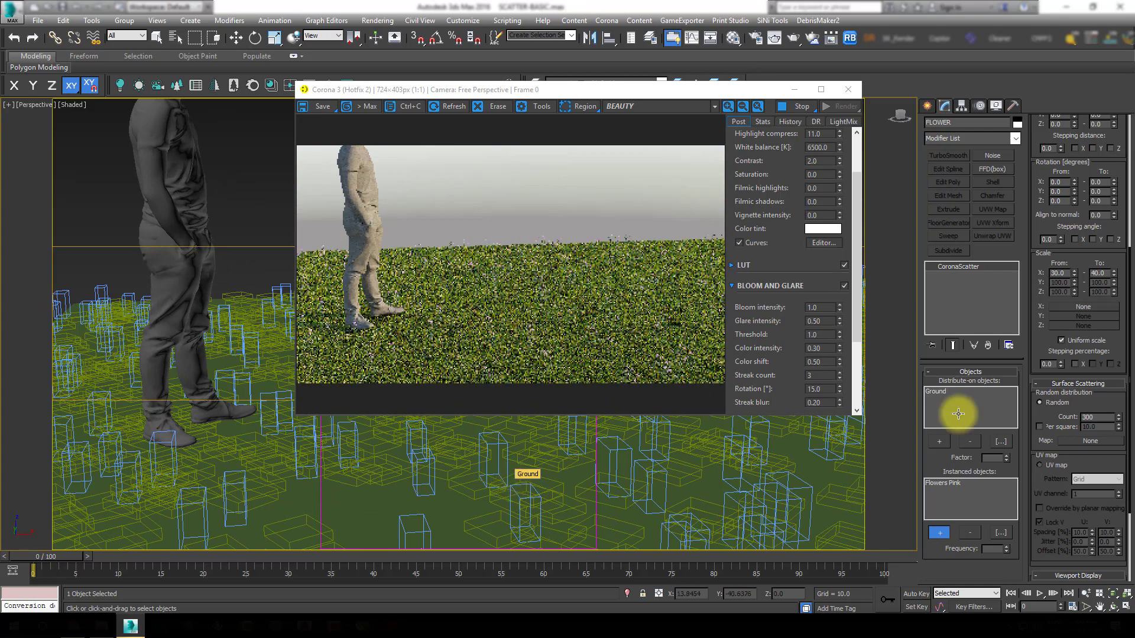
Try flower counts of 700, 1000 and 3000, settling on 2000
{"action": "double_click", "coordinate": [1098, 417]}
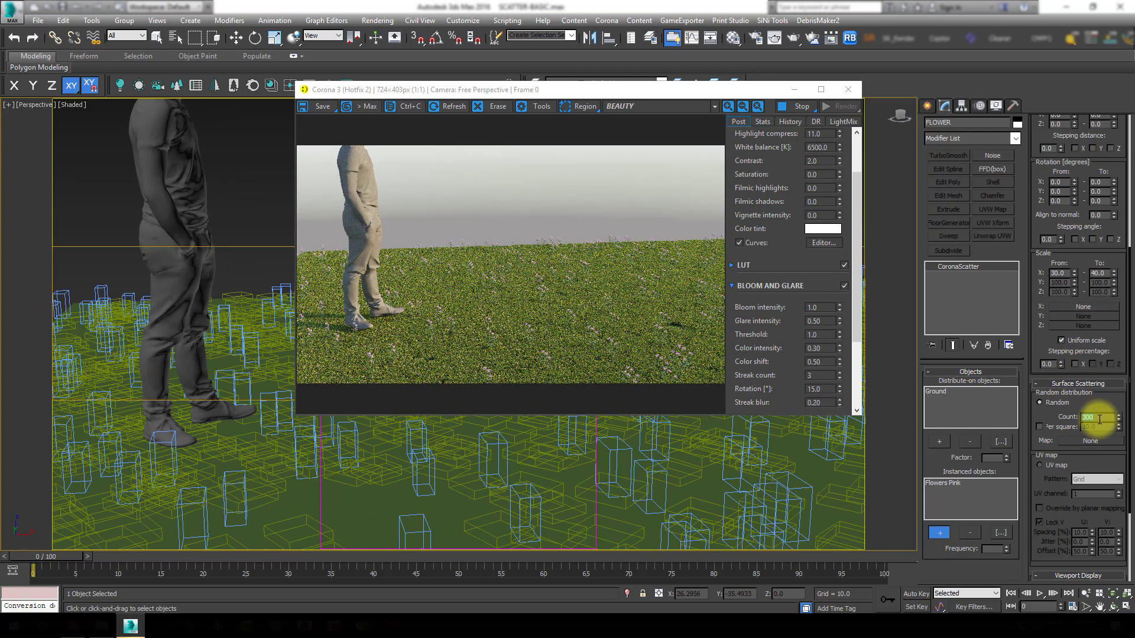
{"action": "type", "text": "00"}
{"action": "key", "text": "Return"}
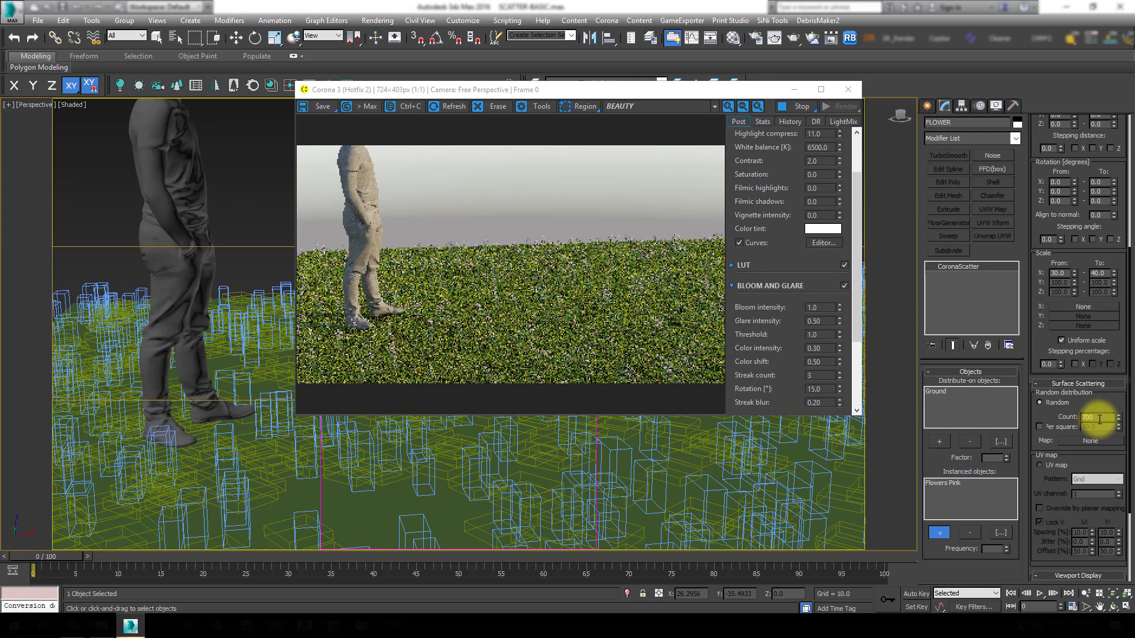
{"action": "type", "text": "000"}
{"action": "key", "text": "Return"}
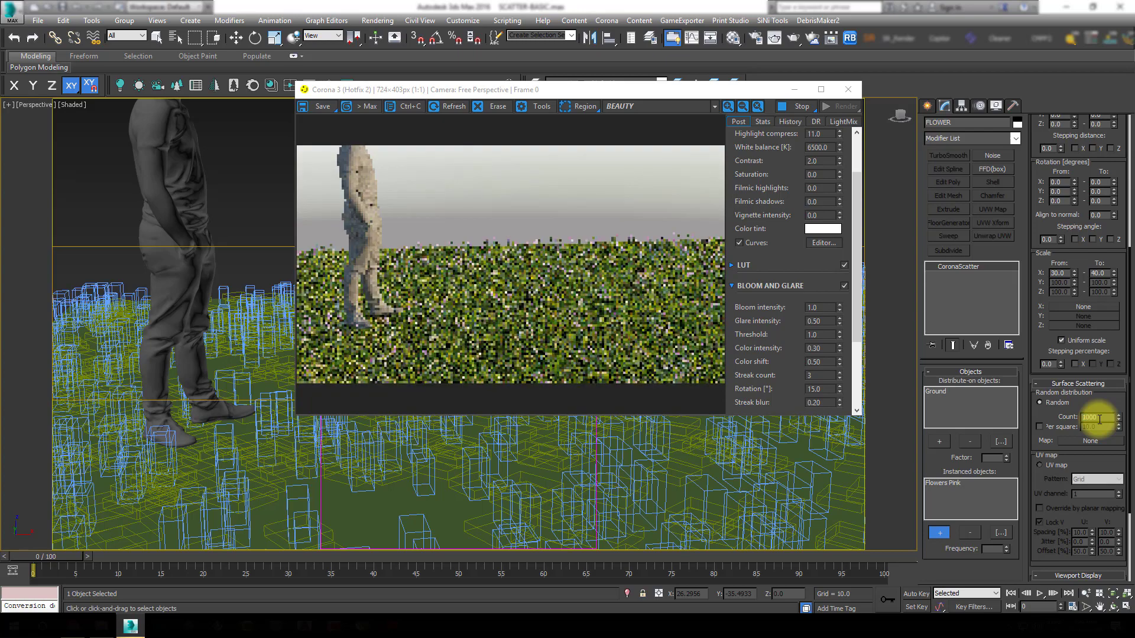
{"action": "key", "text": "Return"}
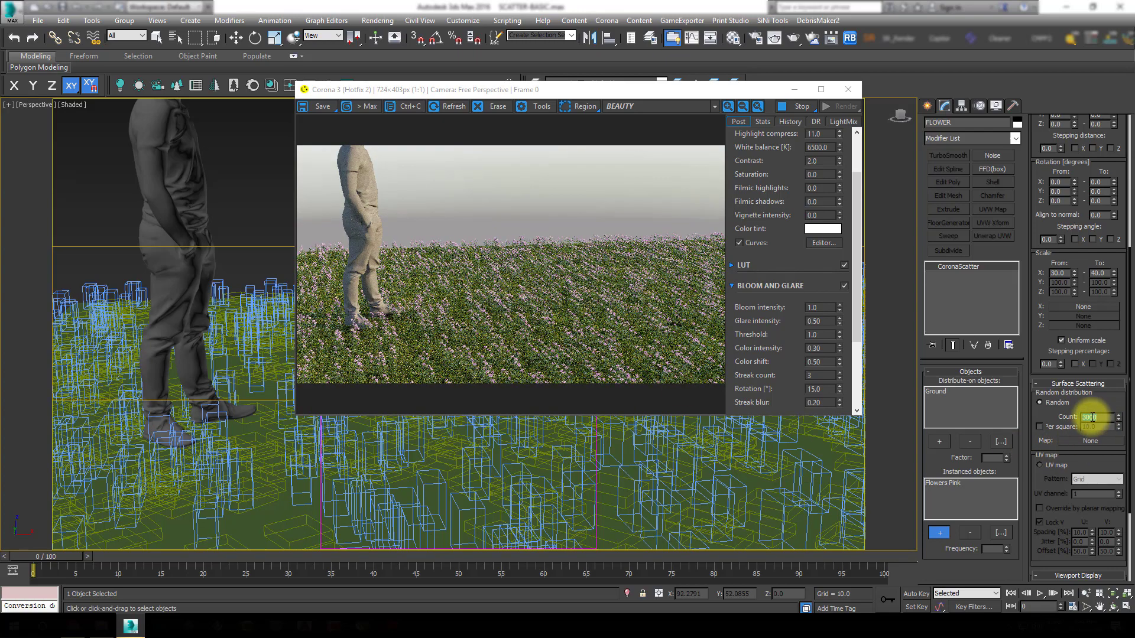
{"action": "type", "text": "2000"}
{"action": "key", "text": "Return"}
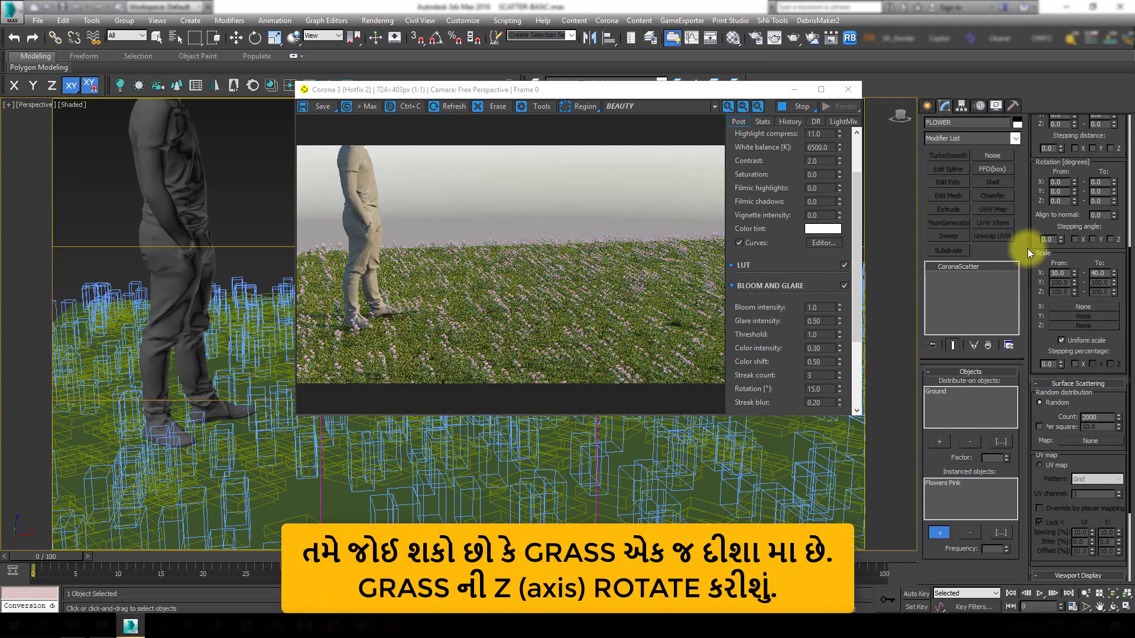
Set the flower Z rotation range to 65–180 degrees and zoom out over the patch
{"action": "scroll", "coordinate": [1052, 370], "scroll_direction": "up", "scroll_amount": 3}
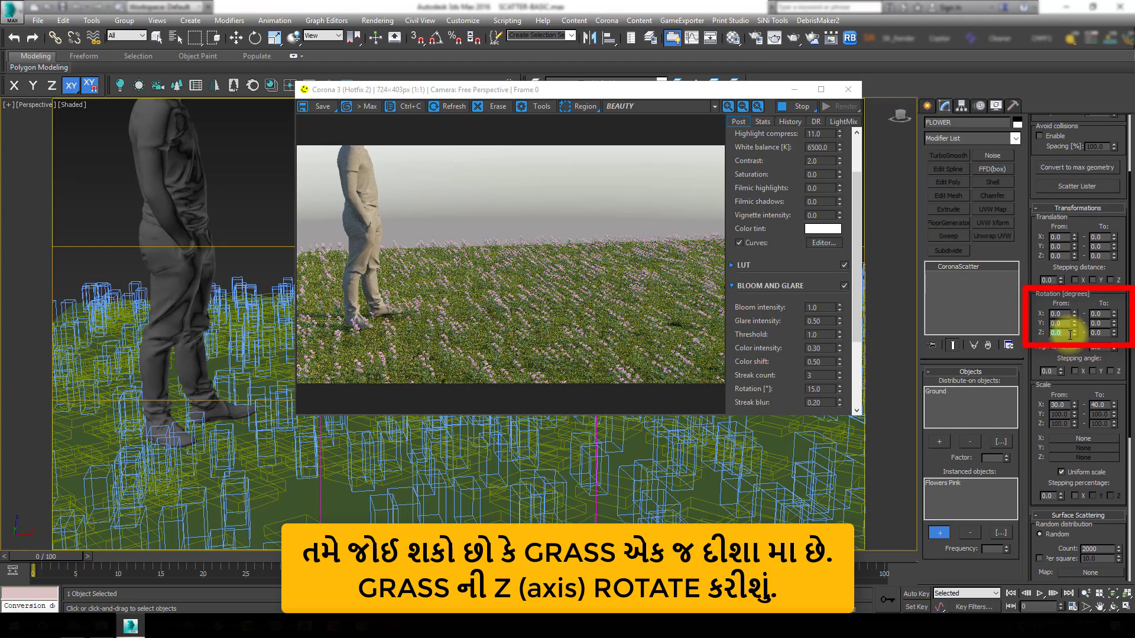
{"action": "type", "text": "5"}
{"action": "key", "text": "Tab"}
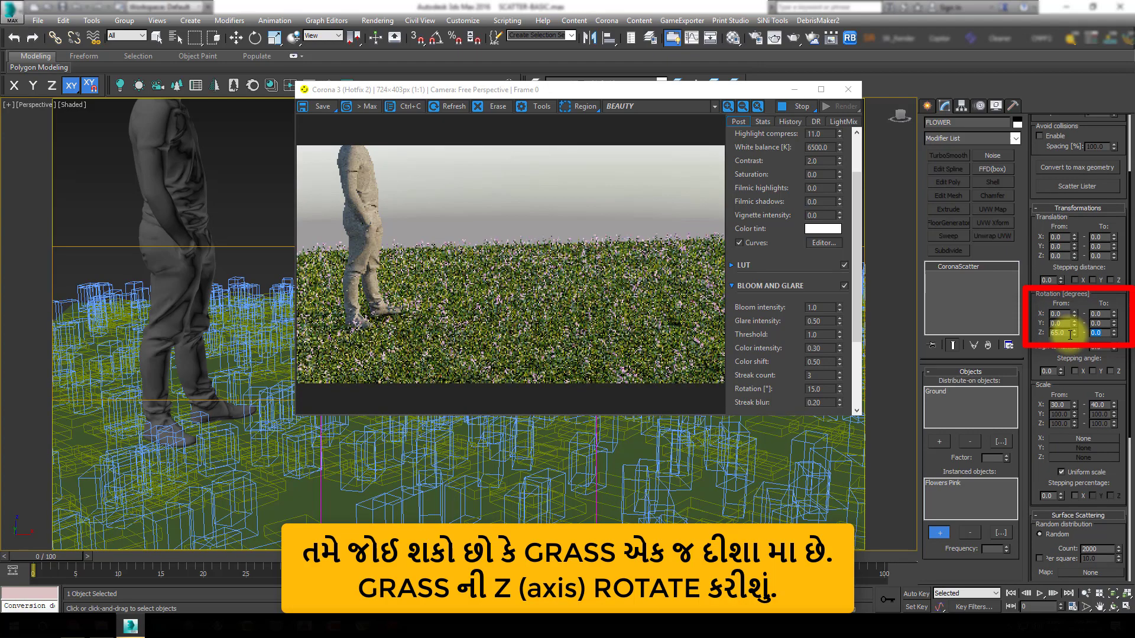
{"action": "type", "text": "180"}
{"action": "key", "text": "Tab"}
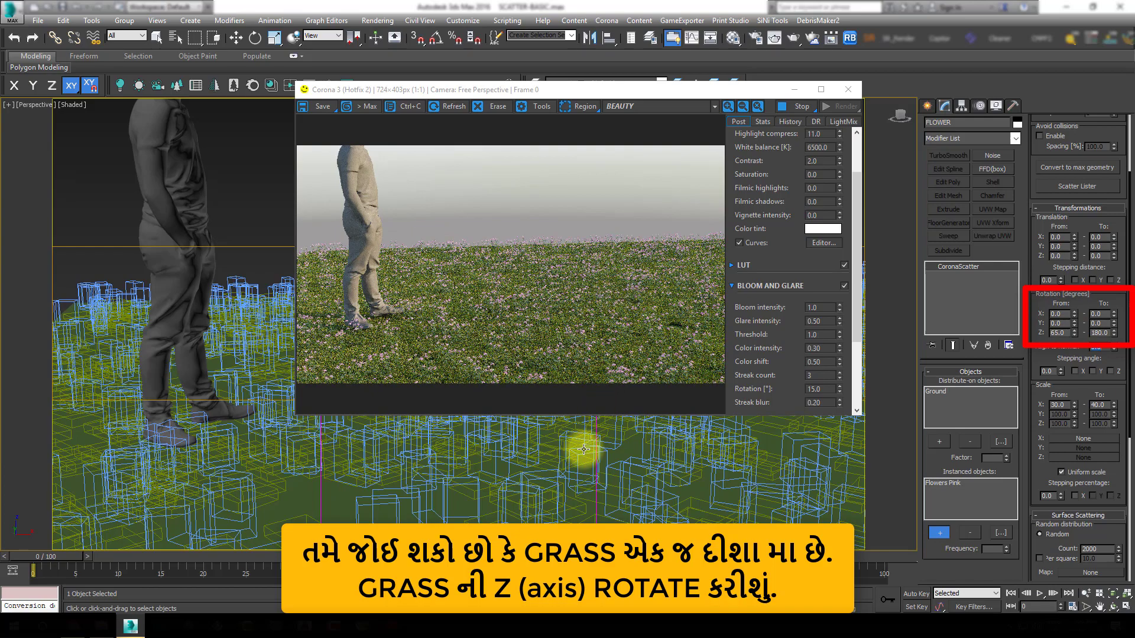
{"action": "middle_click_drag", "start_coordinate": [583, 451], "coordinate": [466, 447], "text": "alt"}
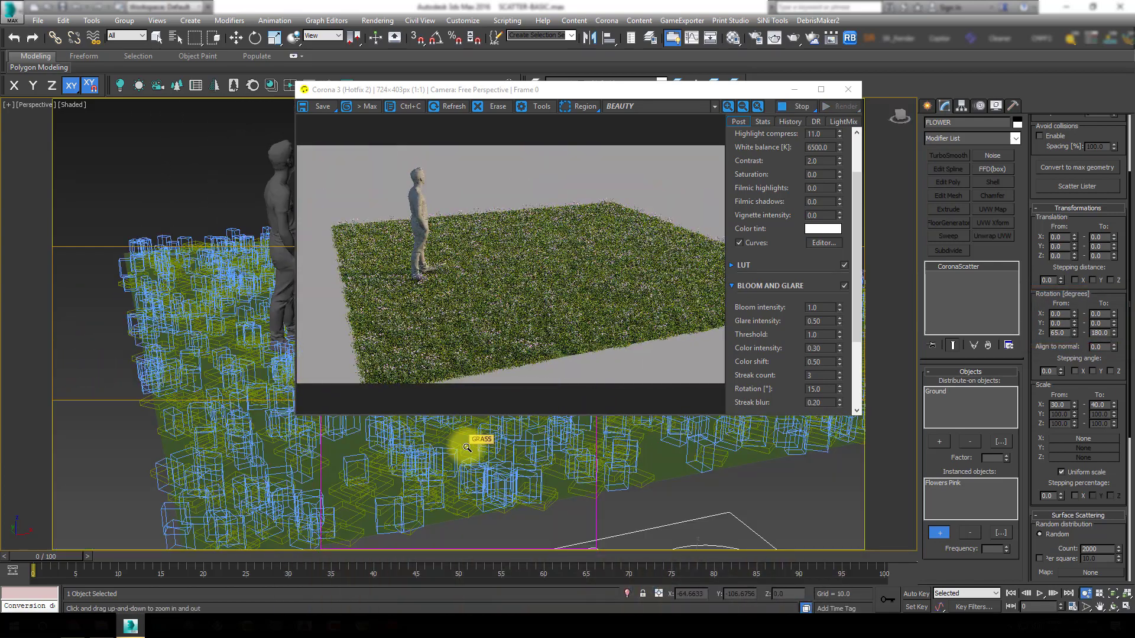
{"action": "mouse_move", "coordinate": [467, 448]}
{"action": "left_mouse_down"}
{"action": "mouse_move", "coordinate": [463, 473]}
{"action": "mouse_move", "coordinate": [443, 481]}
{"action": "left_mouse_up"}
Create a third Corona Scatter object in the viewport
{"action": "right_click", "coordinate": [444, 481]}
{"action": "left_click", "coordinate": [927, 106]}
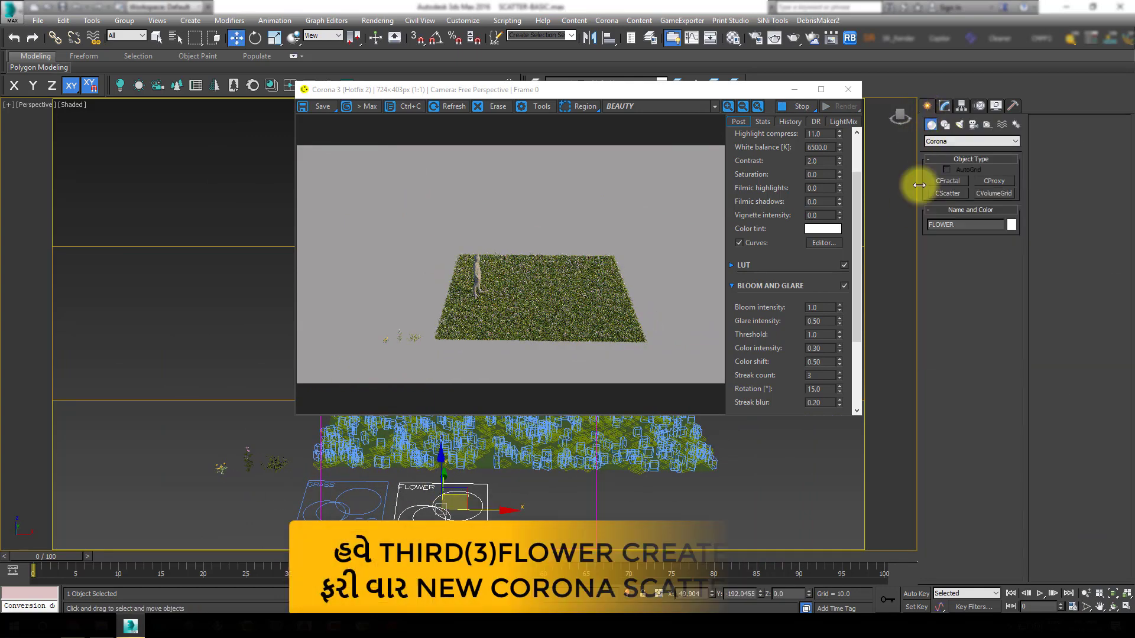
{"action": "left_click", "coordinate": [947, 193]}
{"action": "left_click_drag", "start_coordinate": [532, 503], "coordinate": [556, 489]}
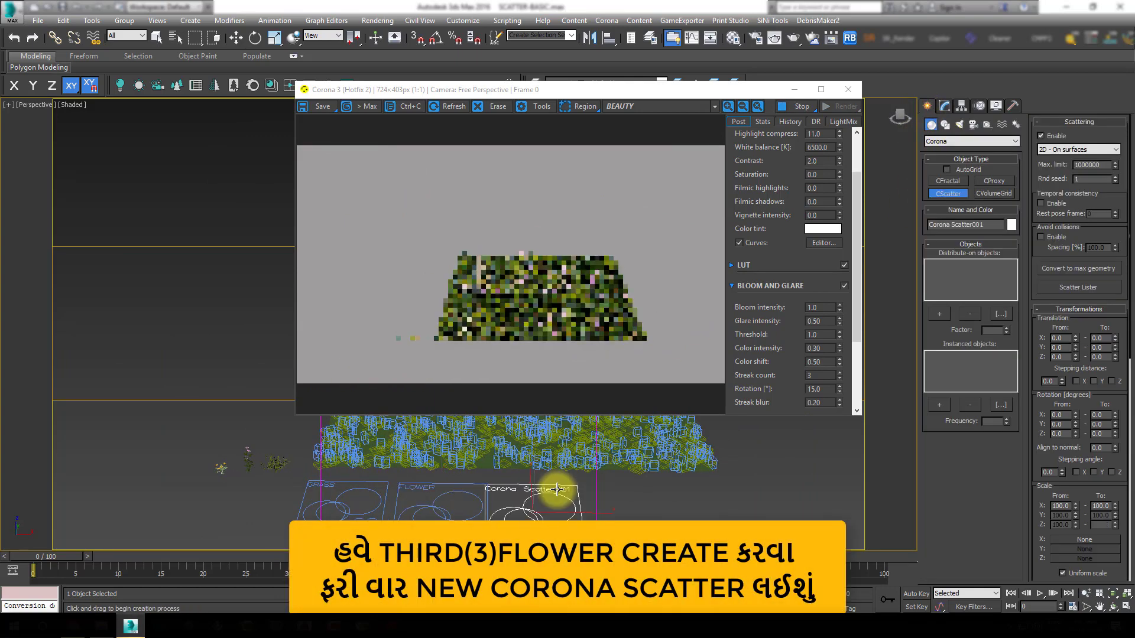
{"action": "left_click", "coordinate": [943, 106]}
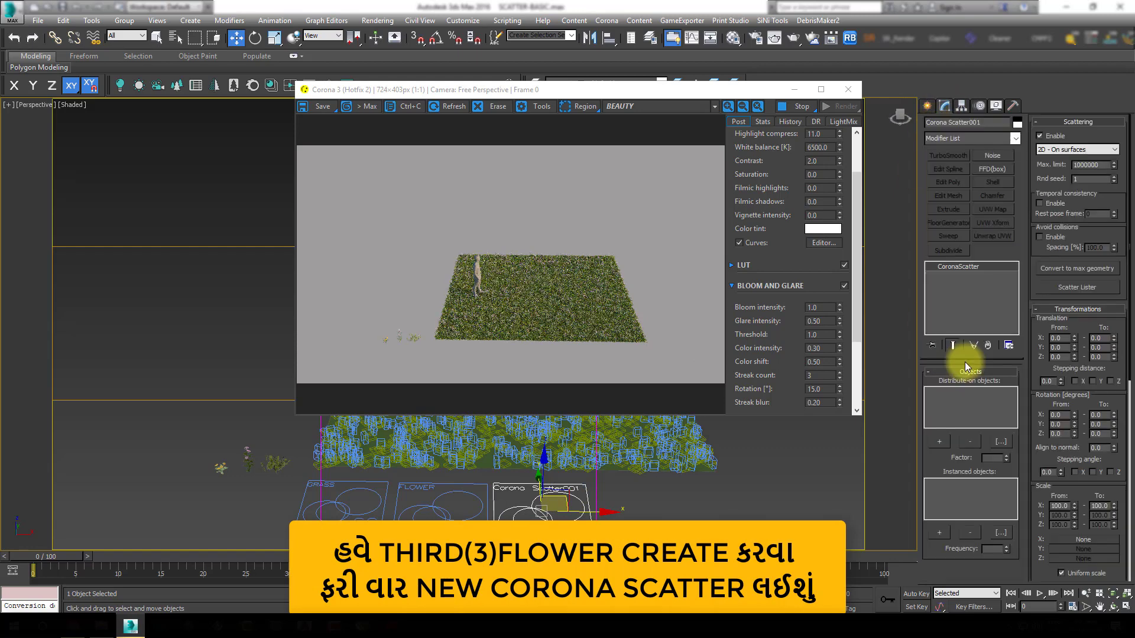
Assign Ground as the distribute-on surface and Flowers Yellow as the instanced object
{"action": "left_click", "coordinate": [698, 472]}
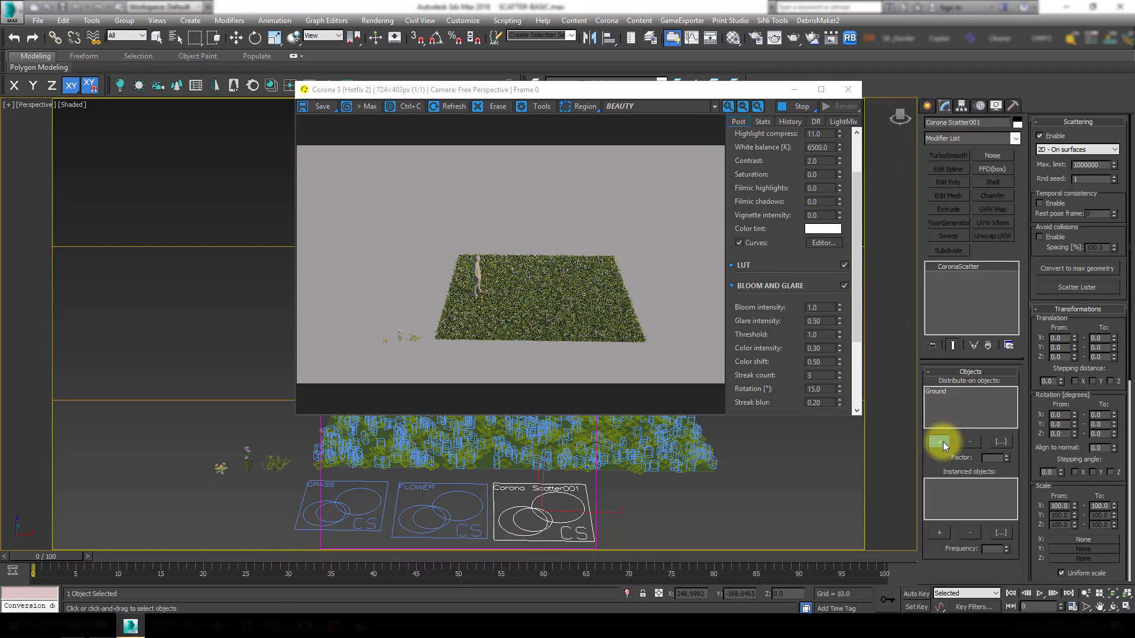
{"action": "left_click", "coordinate": [227, 470]}
{"action": "scroll", "coordinate": [223, 469], "scroll_direction": "up", "scroll_amount": 3}
{"action": "scroll", "coordinate": [266, 461], "scroll_direction": "up", "scroll_amount": 2}
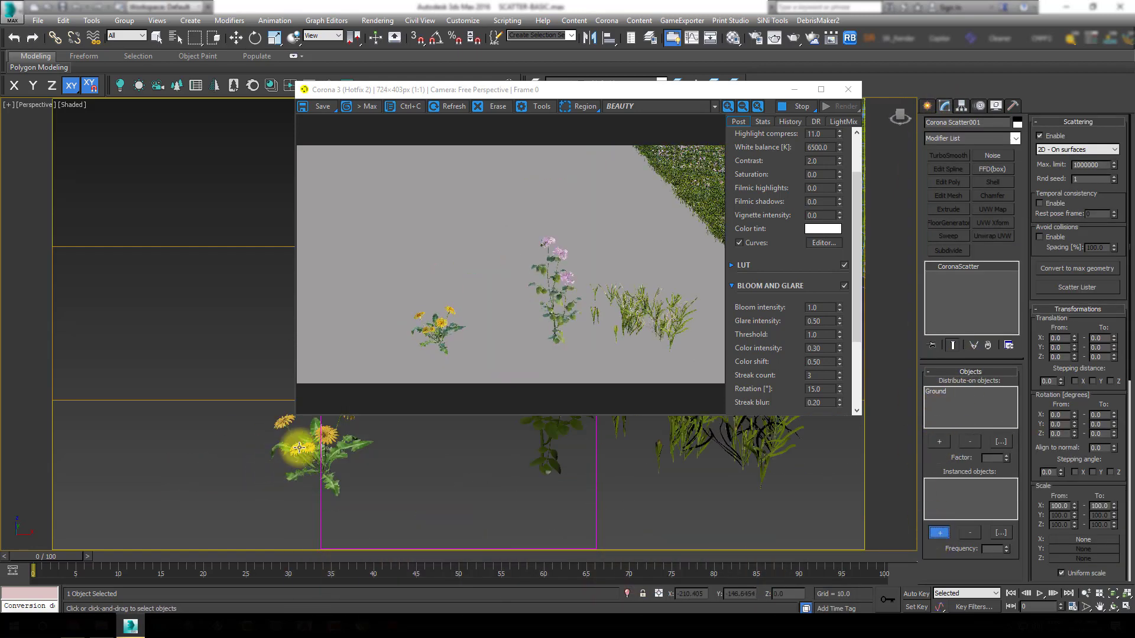
{"action": "right_click", "coordinate": [304, 445]}
{"action": "scroll", "coordinate": [506, 481], "scroll_direction": "down", "scroll_amount": 3}
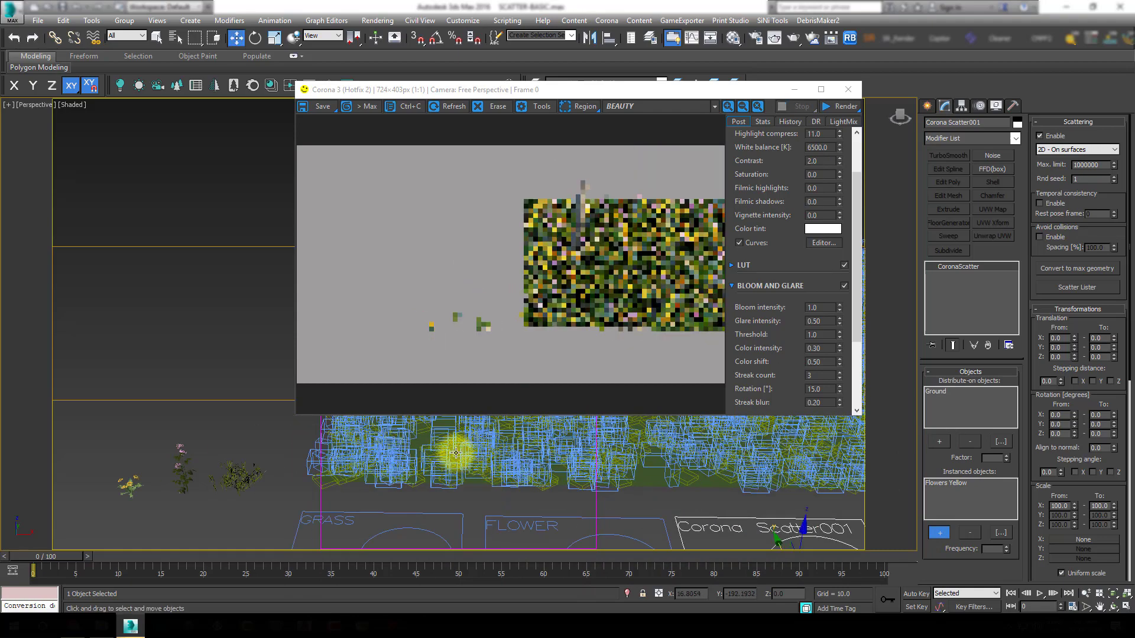
{"action": "scroll", "coordinate": [450, 442], "scroll_direction": "up", "scroll_amount": 5}
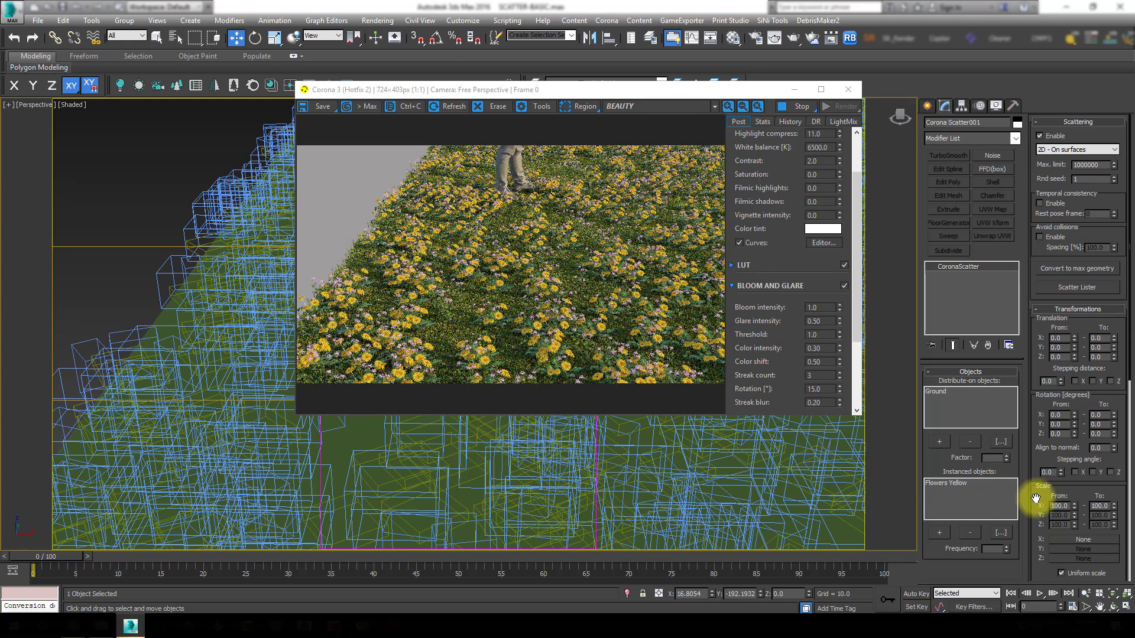
Set yellow flower Scale X From to 60 and Z rotation range to 45–90 degrees
{"action": "scroll", "coordinate": [1064, 481], "scroll_direction": "down", "scroll_amount": 3}
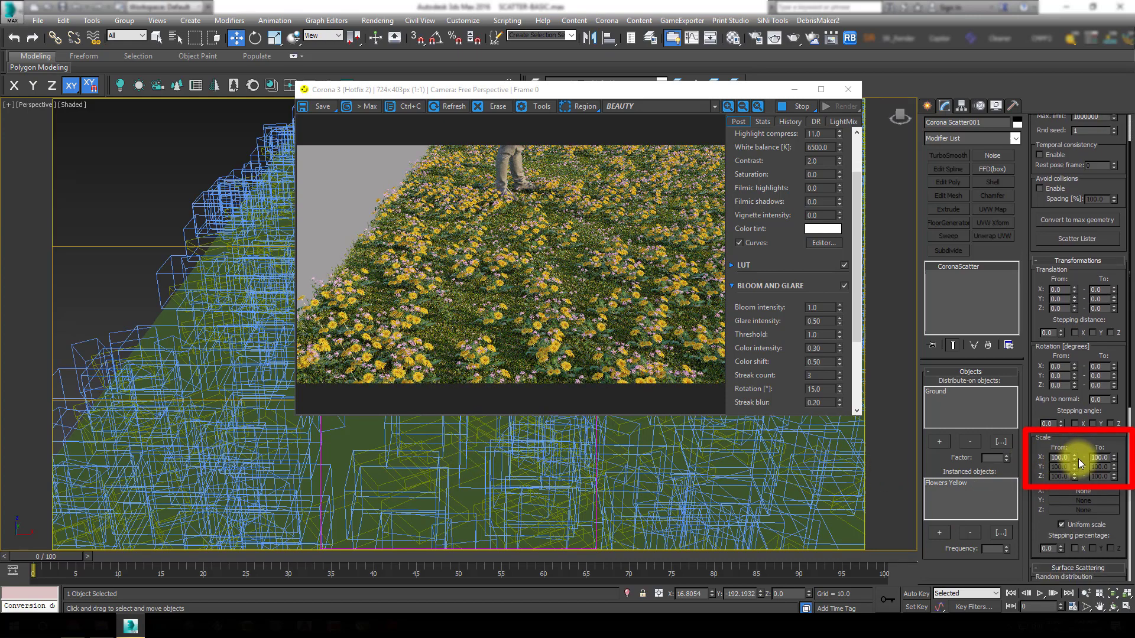
{"action": "type", "text": "60"}
{"action": "key", "text": "Return"}
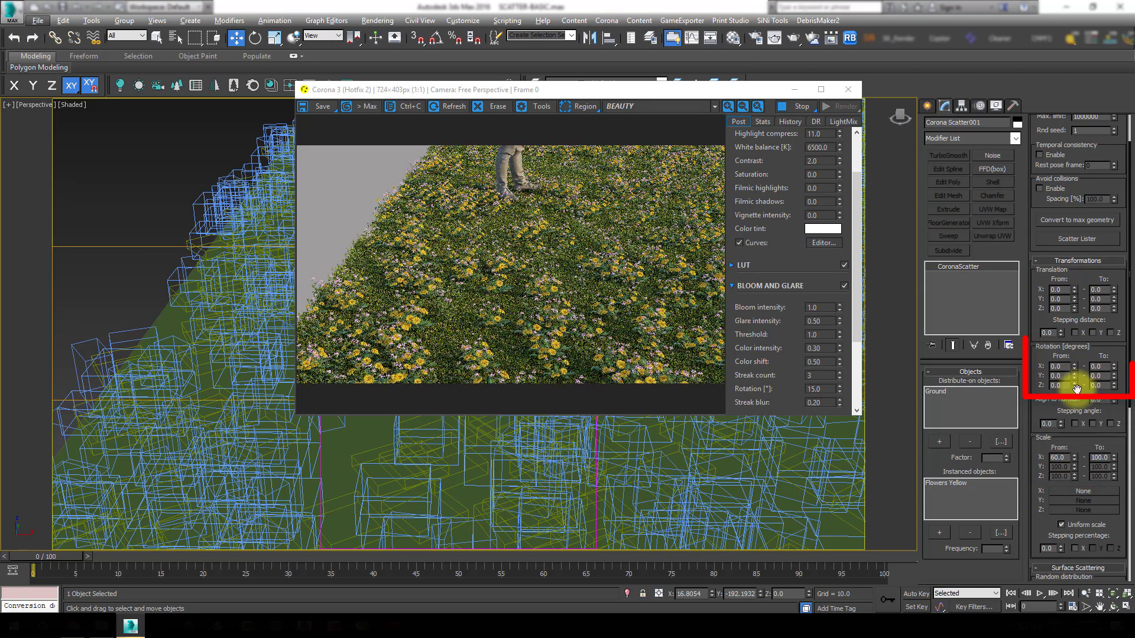
{"action": "type", "text": "45"}
{"action": "key", "text": "Tab"}
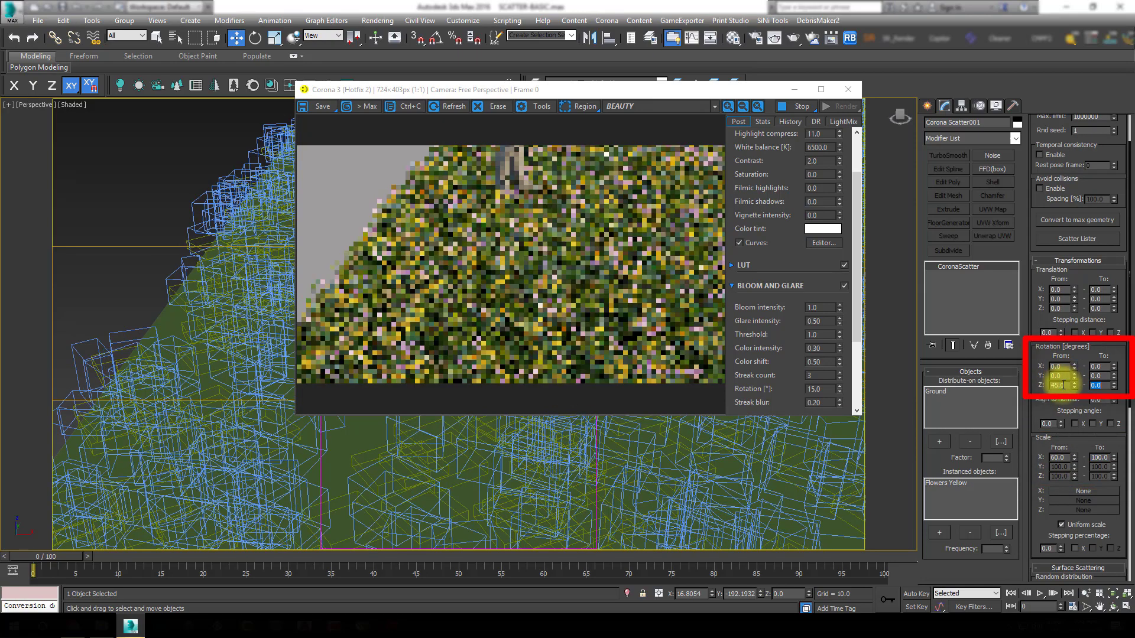
{"action": "type", "text": "90"}
{"action": "key", "text": "Return"}
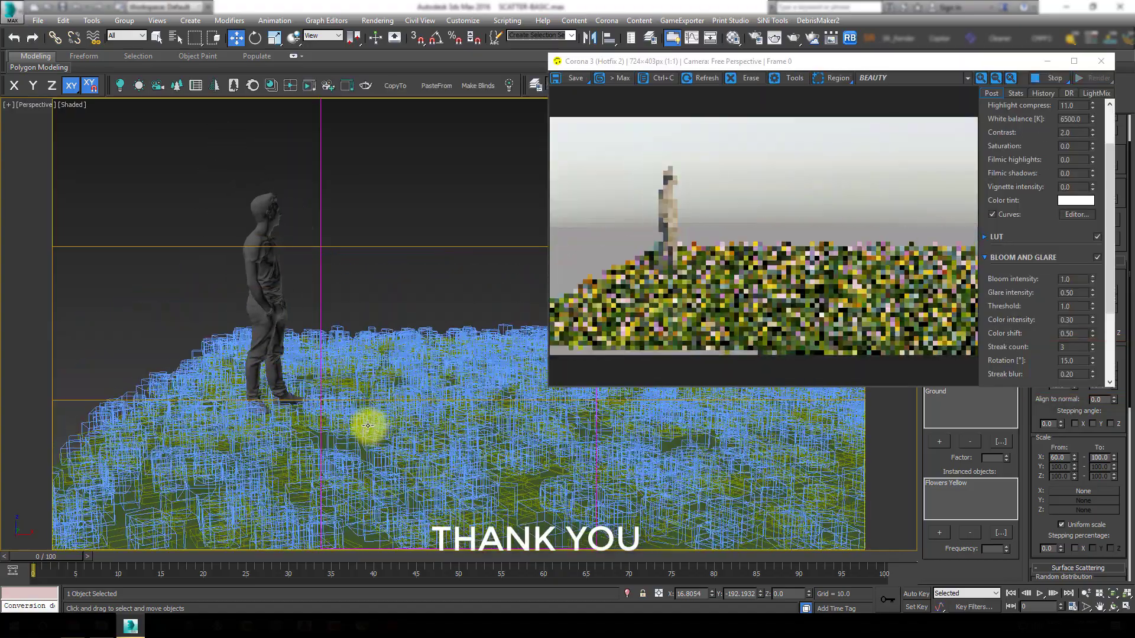
{"action": "middle_click_drag", "start_coordinate": [368, 425], "coordinate": [330, 423]}
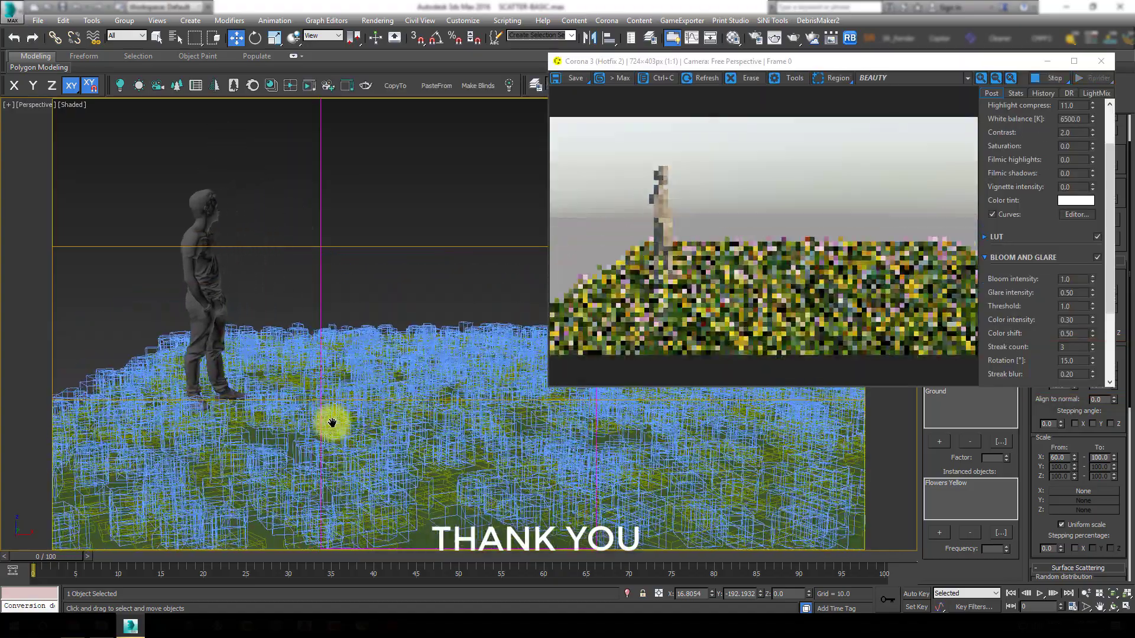
{"action": "left_click_drag", "start_coordinate": [757, 61], "coordinate": [653, 111]}
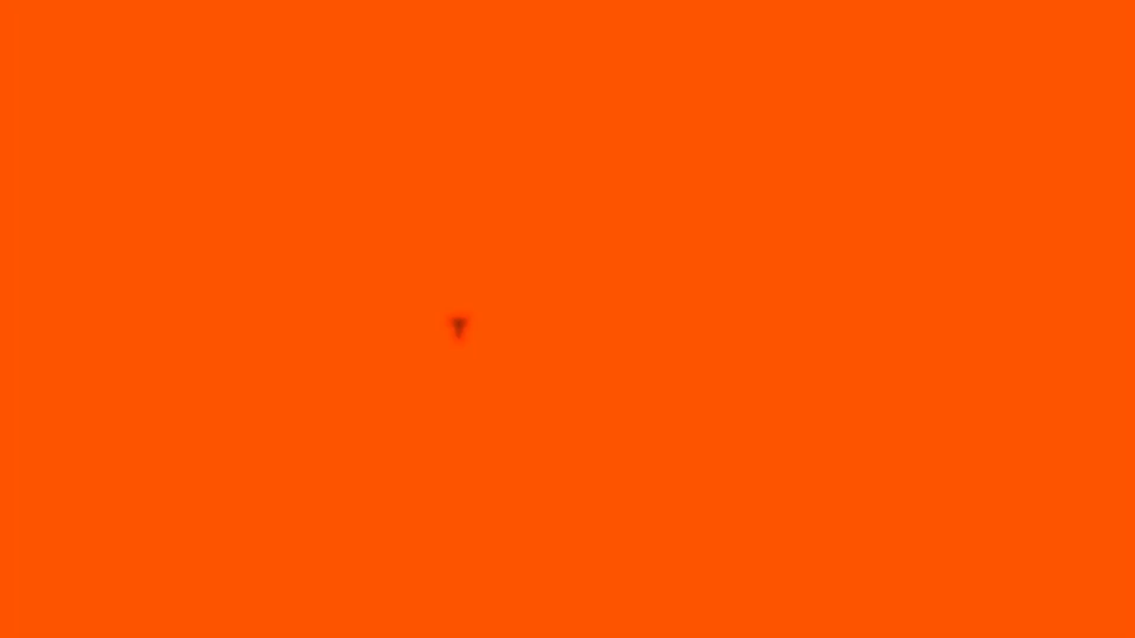